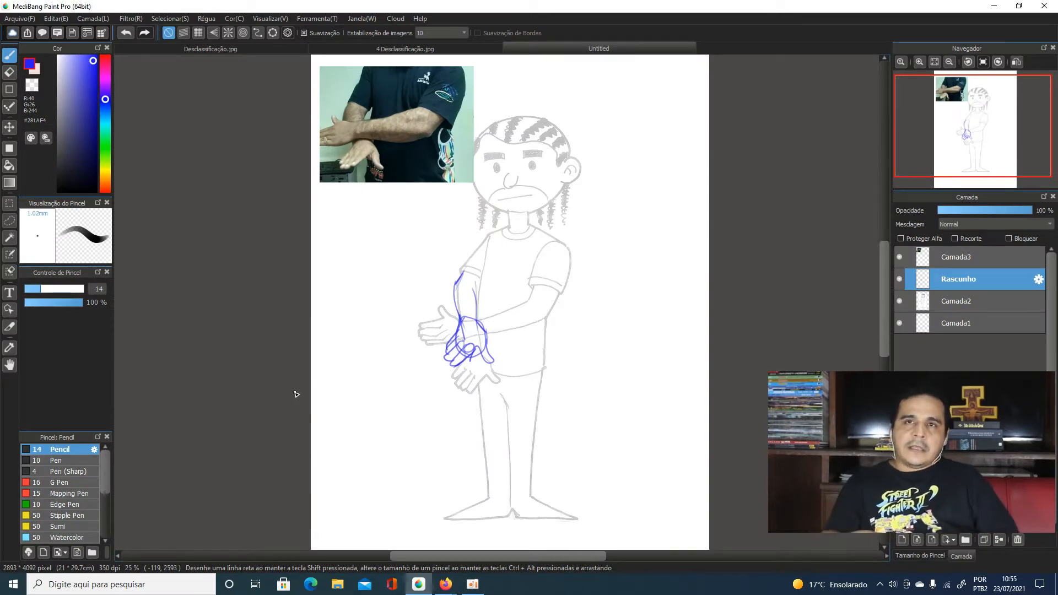
scroll(420, 298, up, 3)
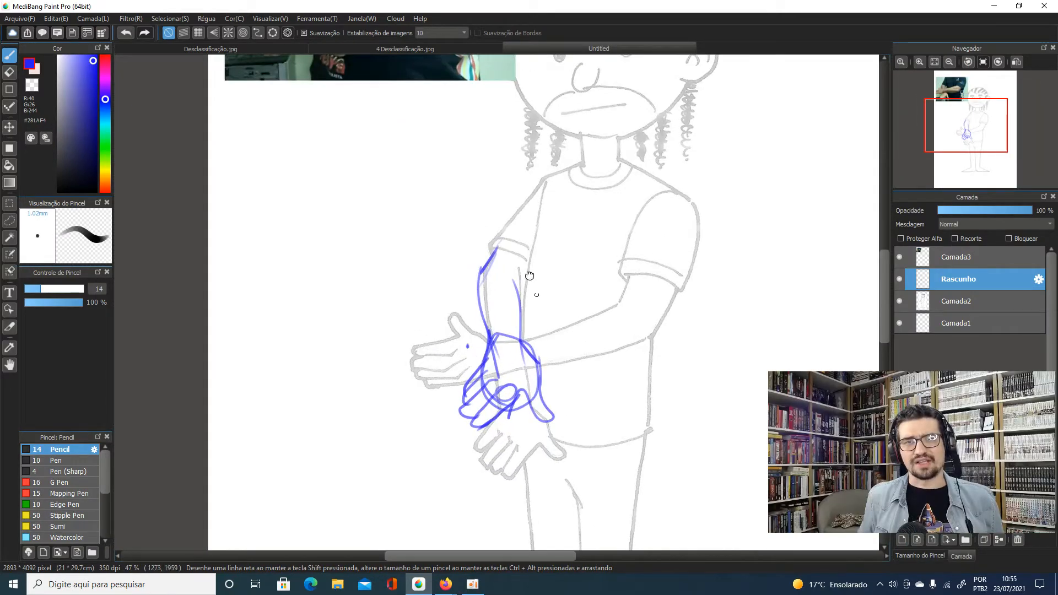
drag(537, 299, 497, 220)
key(3)
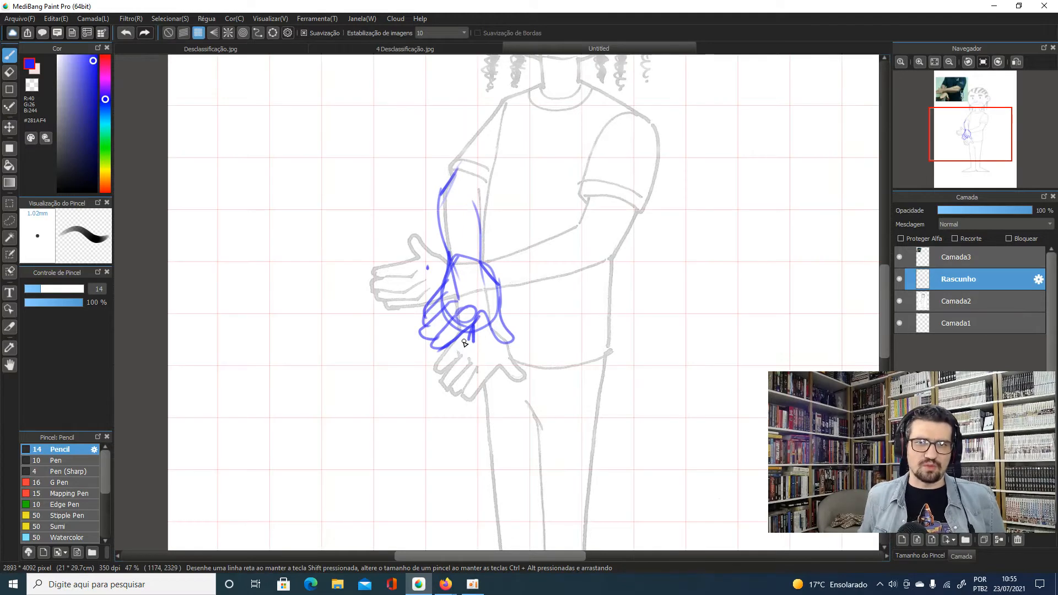
key(ctrl+z)
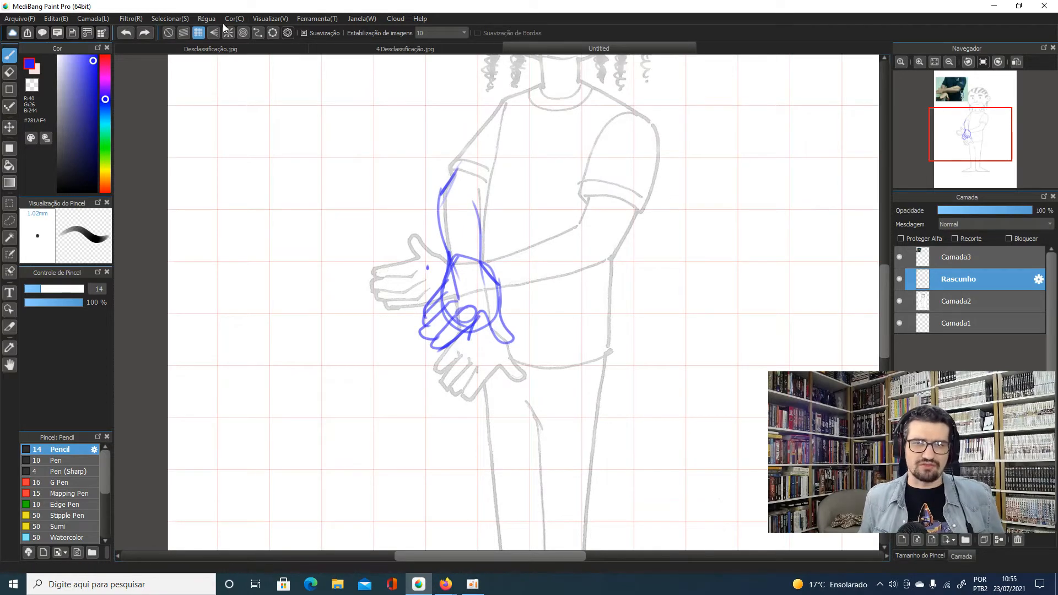
click(169, 33)
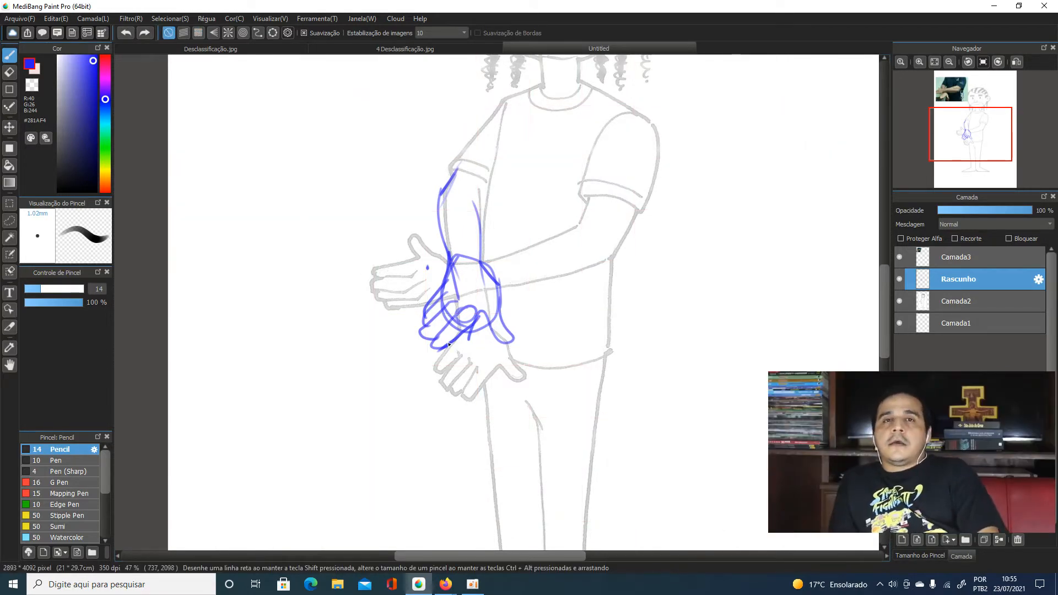
Erase the overlapping construction circle around the lower hand's palm and wrist with the eraser at size 32
key(e)
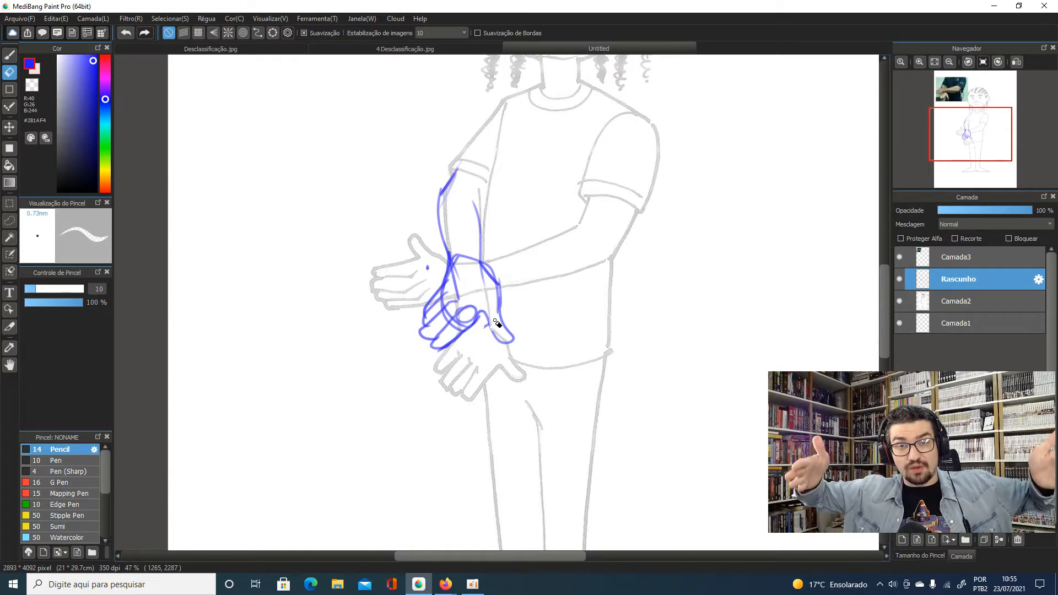
drag(486, 261, 501, 287)
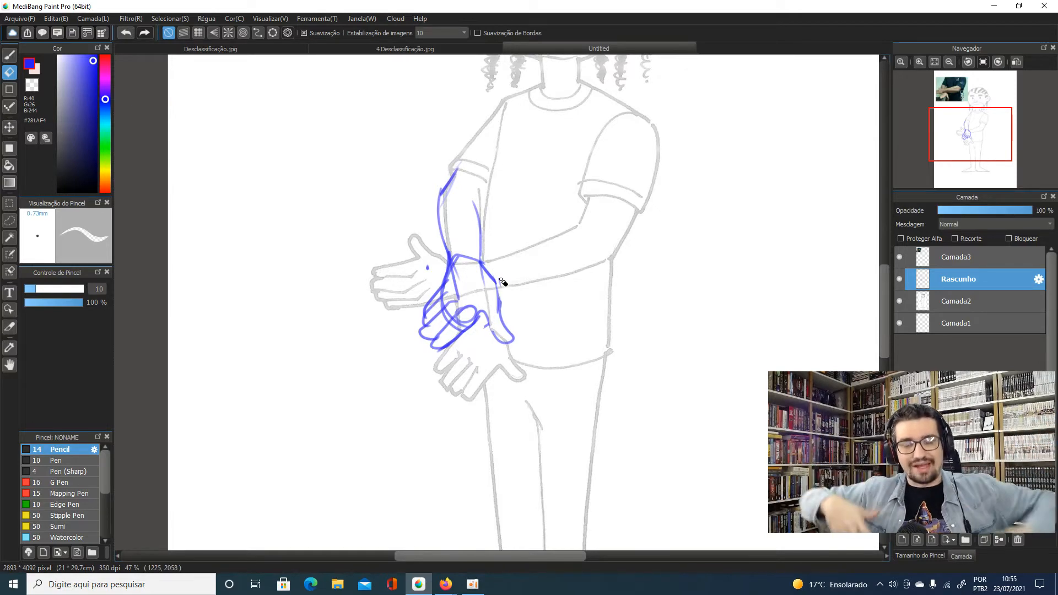
key(])
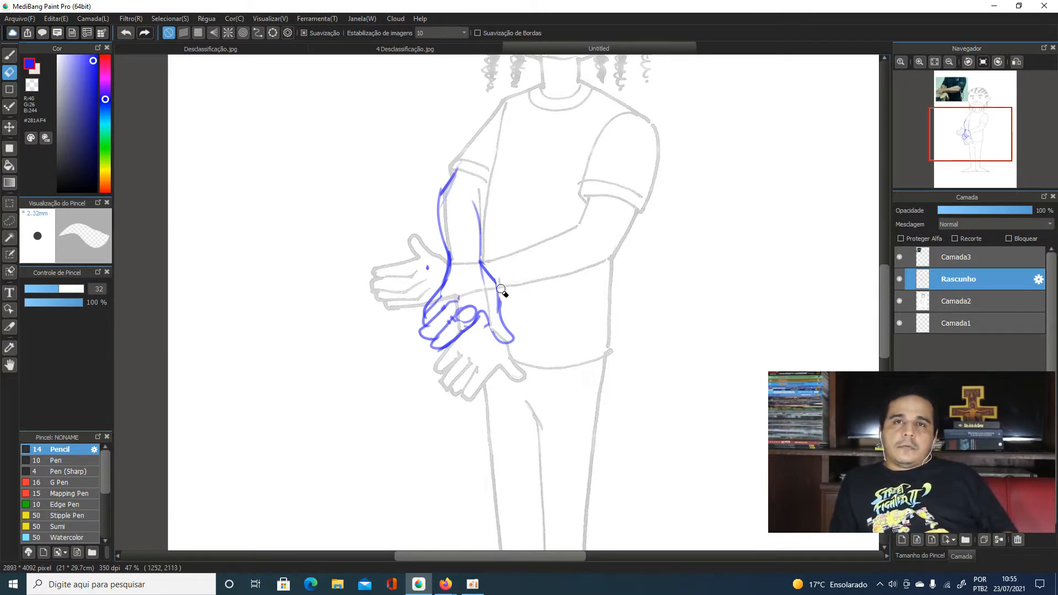
drag(485, 330, 450, 313)
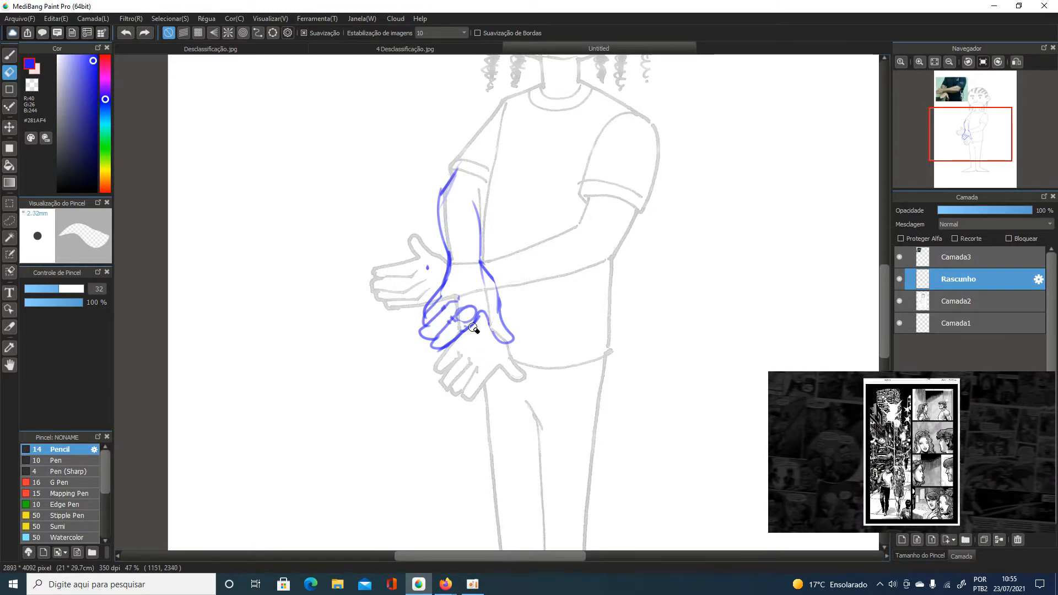
Sketch both edges of the front forearm in blue pencil from the sleeve to the wrist, then the outstretched hand's thumb
key(b)
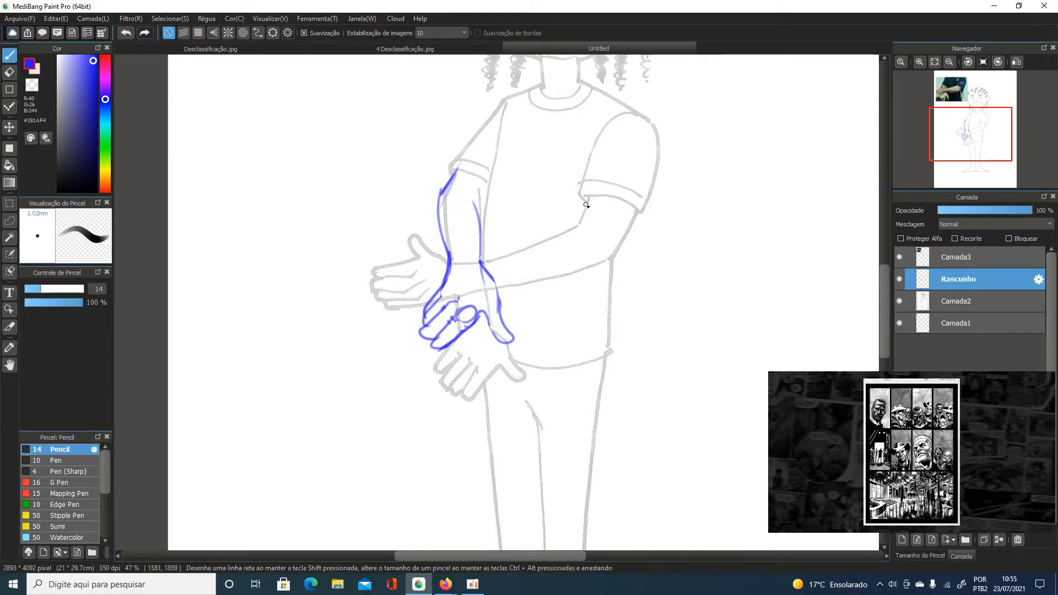
mouse_move(590, 196)
mouse_down()
mouse_move(577, 228)
mouse_move(450, 271)
mouse_up()
mouse_move(637, 212)
mouse_down()
mouse_move(607, 256)
mouse_move(477, 303)
mouse_up()
mouse_move(480, 263)
mouse_down()
mouse_move(451, 267)
mouse_move(408, 249)
mouse_up()
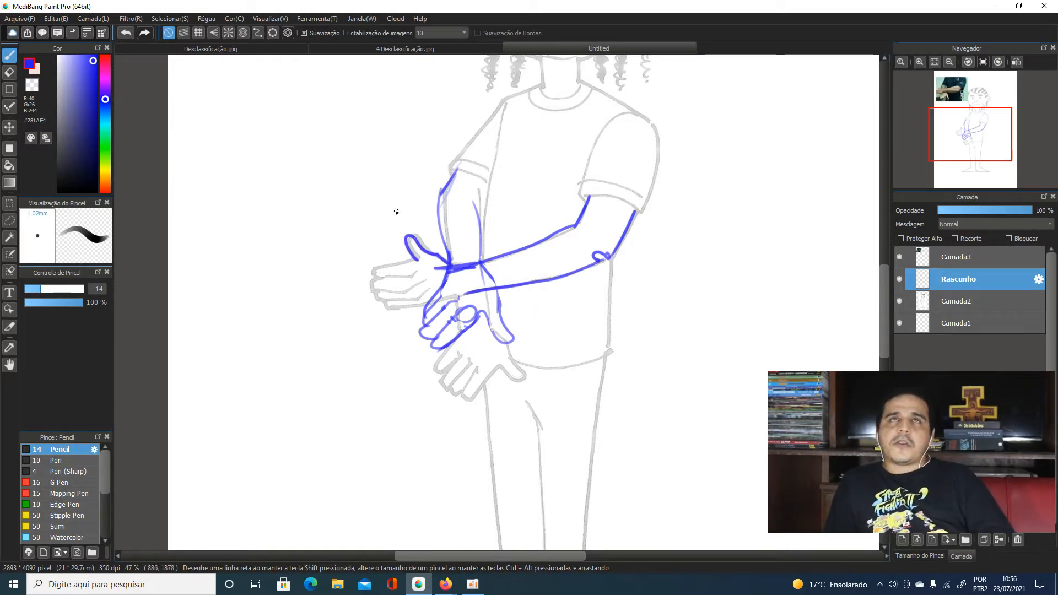
Sketch the fingers and palm of the outstretched upper hand in blue pencil, following the reference photo
key(ctrl+minus)
key(ctrl+minus)
key(ctrl+minus)
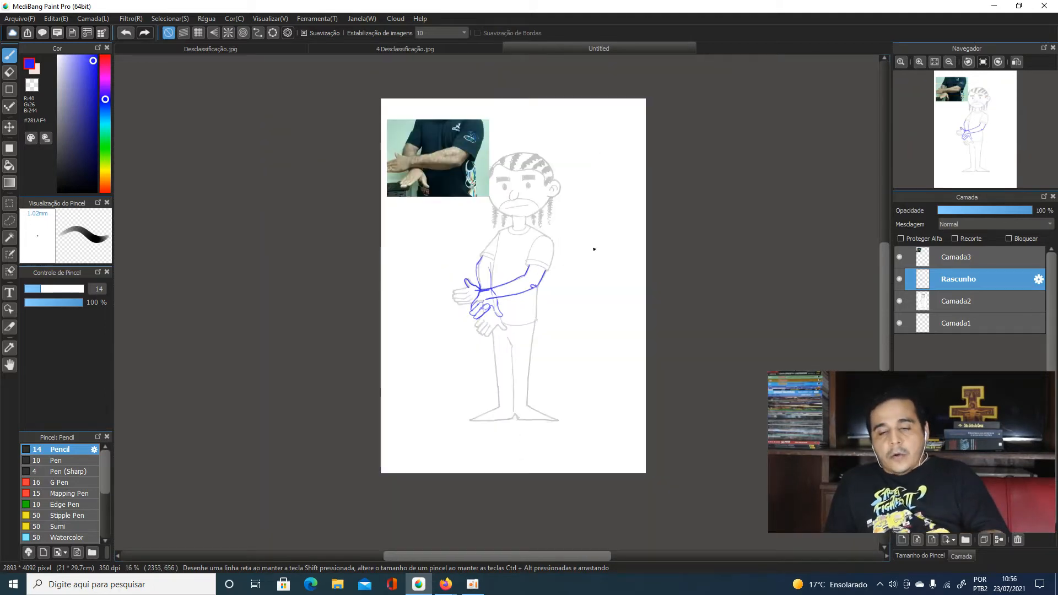
scroll(432, 300, up, 3)
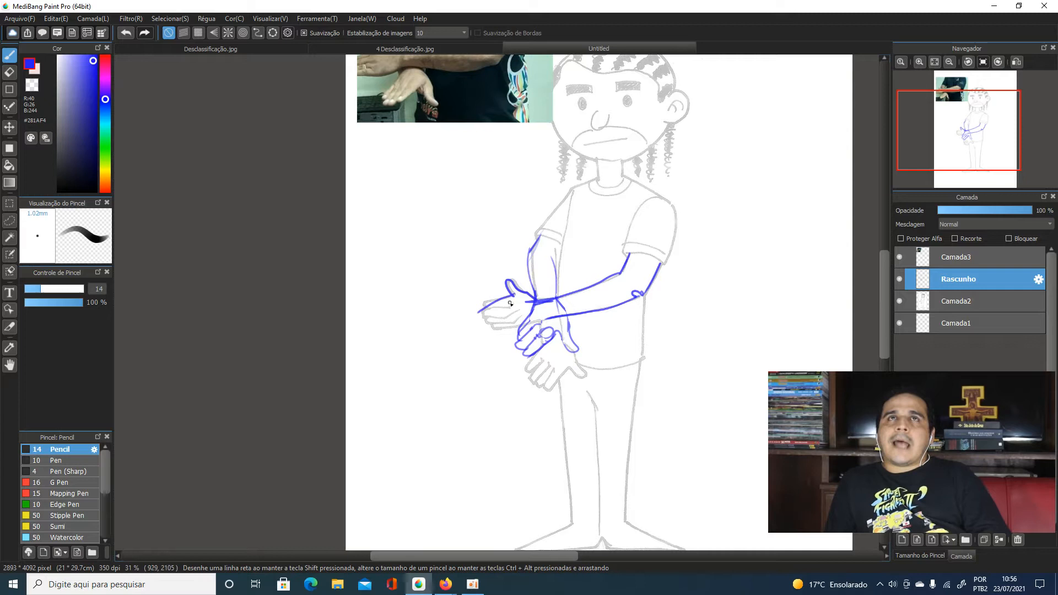
mouse_move(484, 319)
mouse_down()
mouse_move(571, 322)
mouse_move(528, 303)
mouse_move(504, 308)
mouse_move(510, 299)
mouse_move(483, 321)
mouse_move(506, 319)
mouse_move(473, 325)
mouse_move(525, 322)
mouse_move(498, 335)
mouse_move(473, 325)
mouse_up()
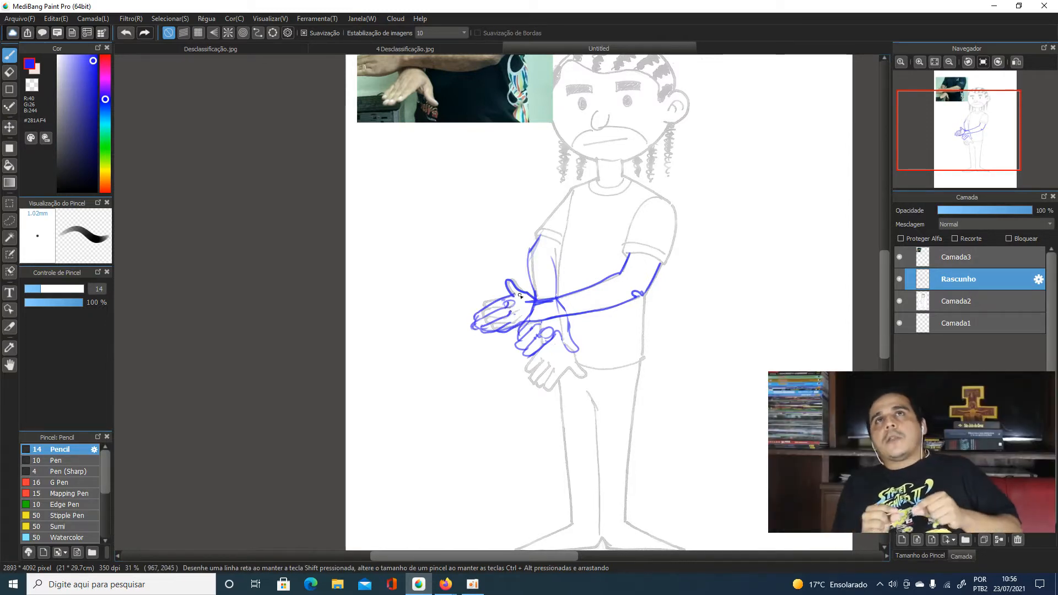
Lasso the blue lower hand, scale it down slightly and shift it a little down and to the right beneath the forearm
scroll(474, 242, up, 2)
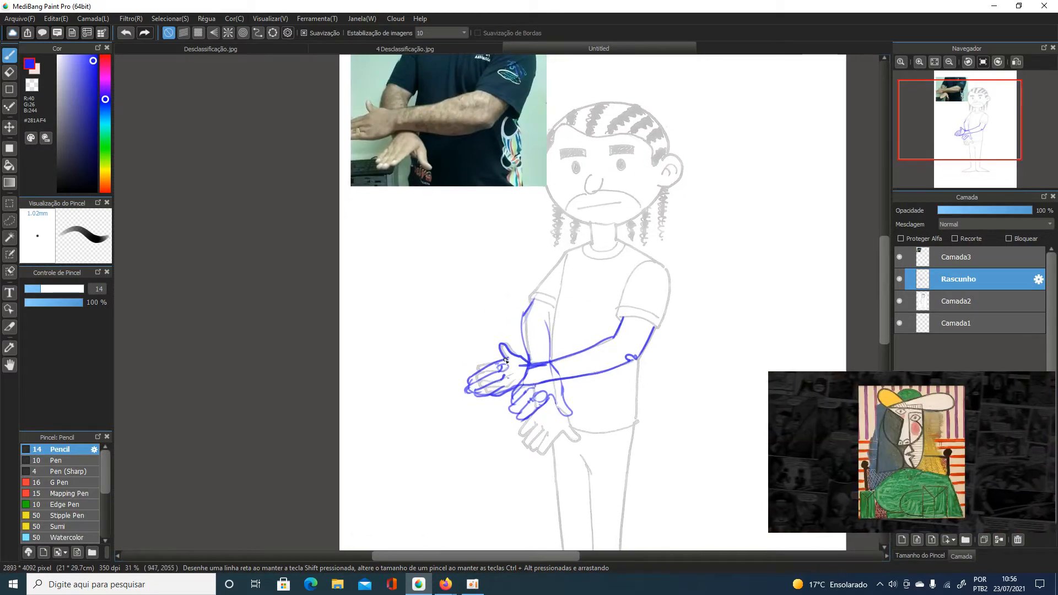
scroll(520, 331, down, 3)
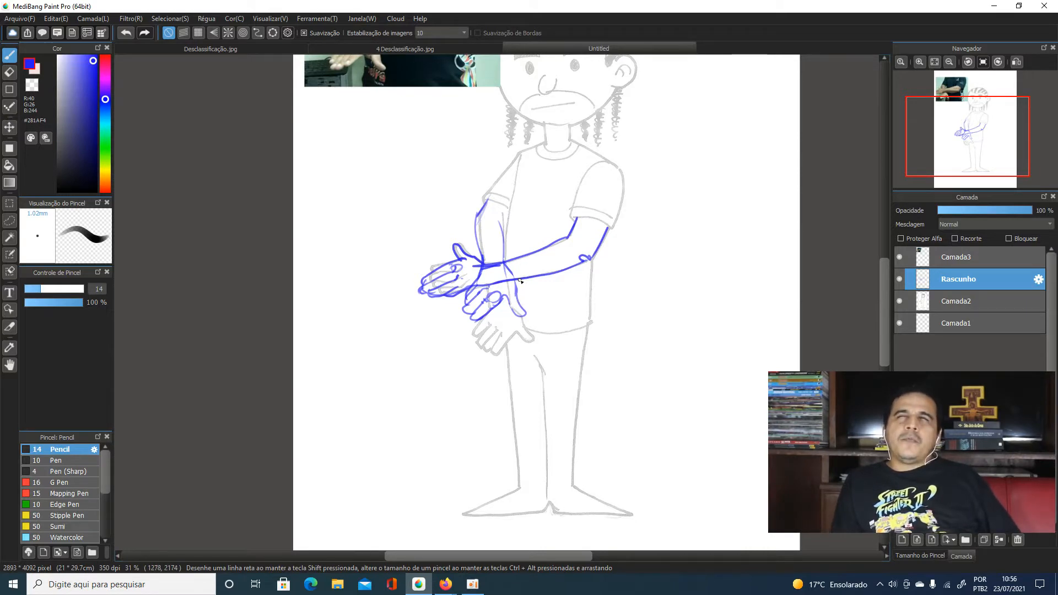
click(10, 219)
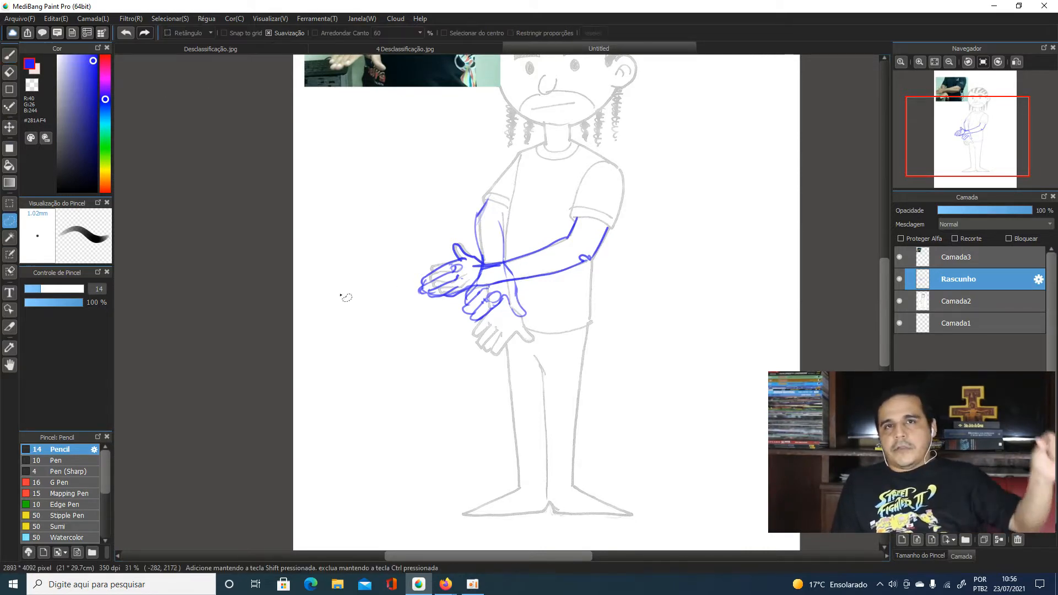
mouse_move(475, 285)
mouse_down()
mouse_move(459, 310)
mouse_move(466, 331)
mouse_move(504, 316)
mouse_move(535, 324)
mouse_move(514, 269)
mouse_move(485, 272)
mouse_up()
key(ctrl+t)
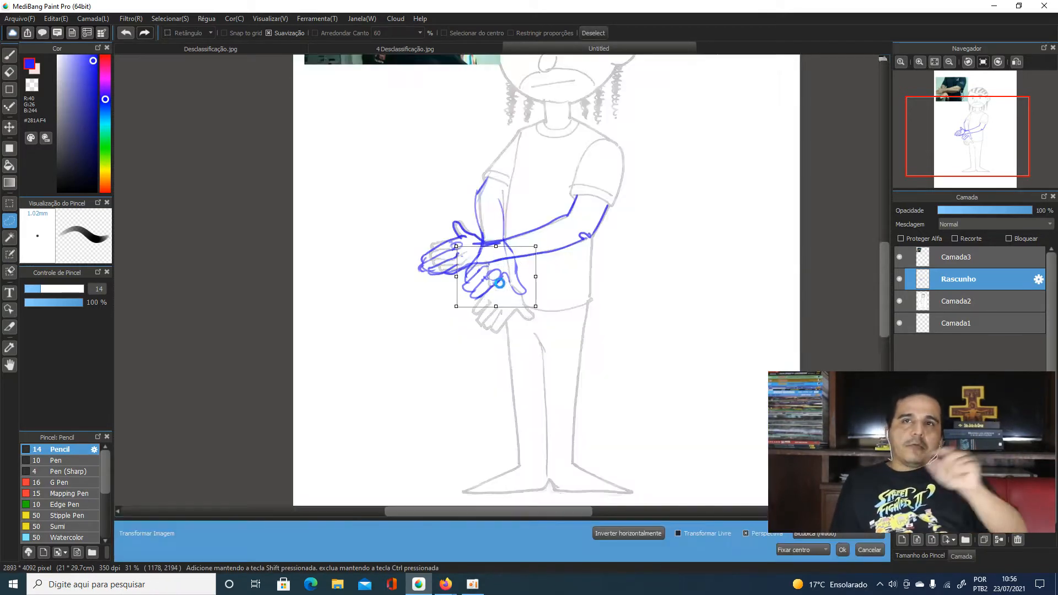
drag(536, 307, 532, 304)
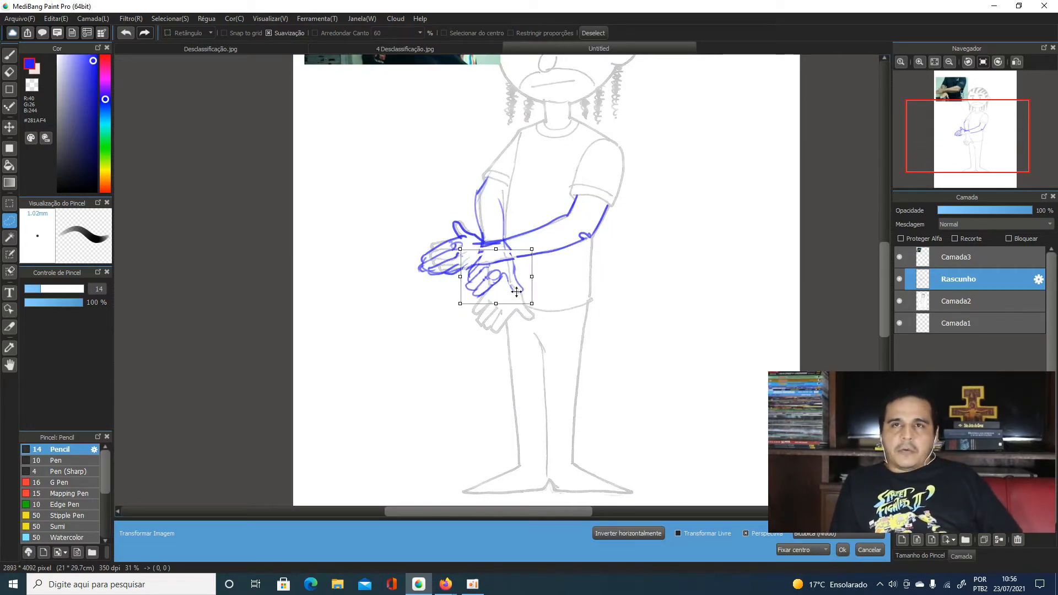
drag(466, 172, 445, 293)
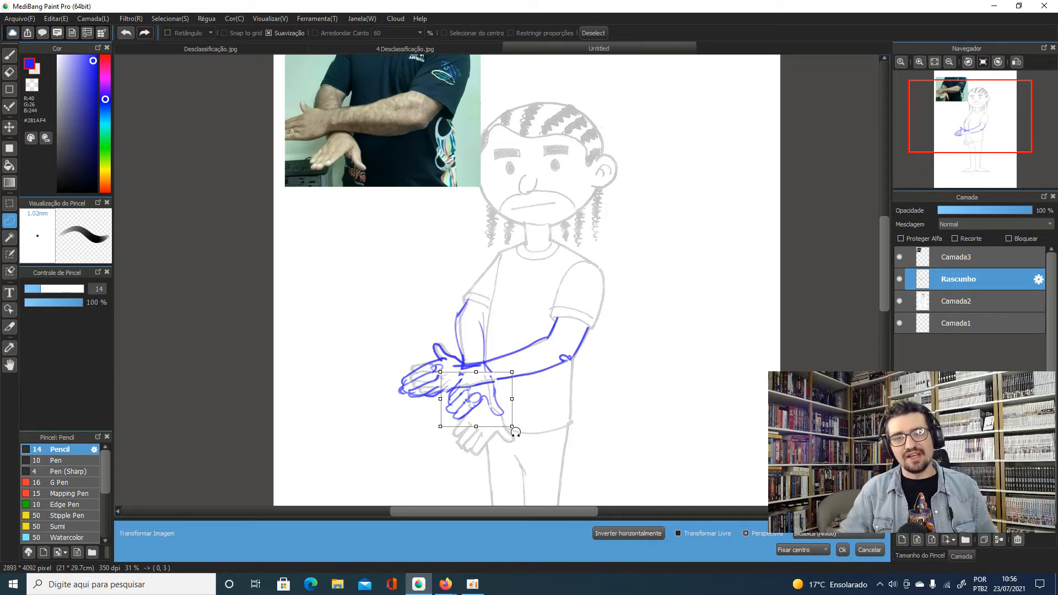
drag(506, 412, 509, 415)
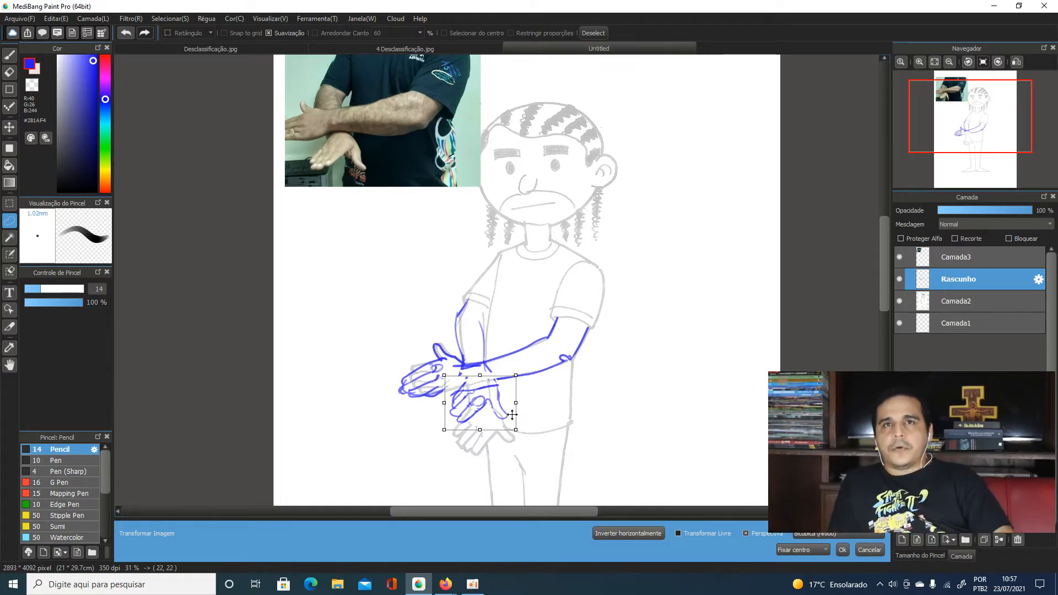
key(Return)
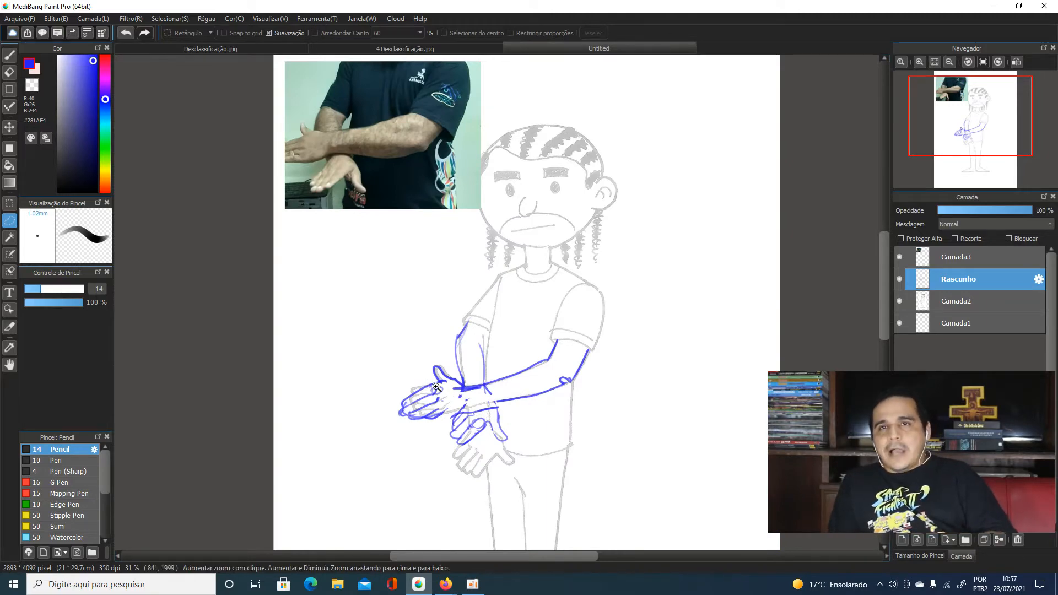
Erase the leftover blue lines crossing the front wrist and the top of the lower hand
scroll(477, 411, up, 5)
mouse_move(455, 292)
mouse_down()
mouse_move(463, 316)
mouse_move(474, 308)
mouse_move(427, 277)
mouse_move(452, 289)
mouse_move(449, 275)
mouse_move(429, 273)
mouse_move(494, 265)
mouse_up()
key(e)
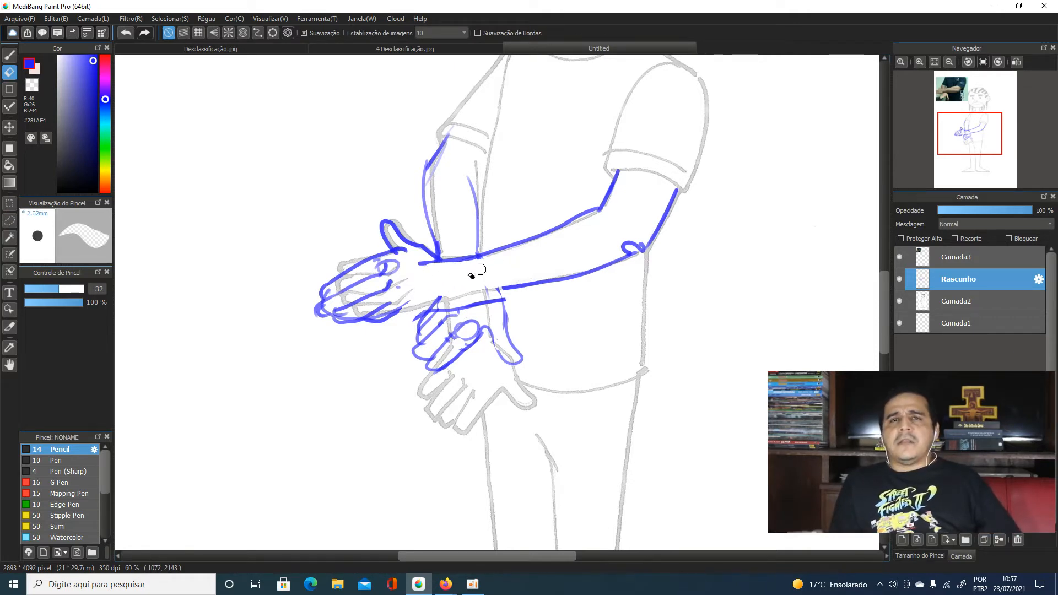
drag(493, 302, 483, 302)
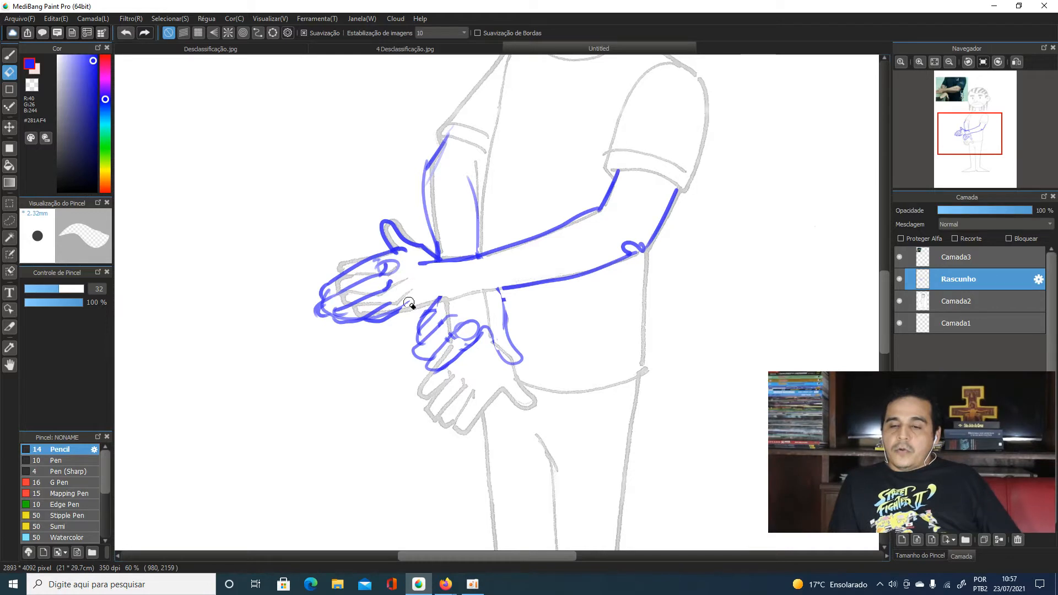
Redraw the front forearm's lower edge in blue pencil from the outstretched hand to the elbow and reinforce the line
key(b)
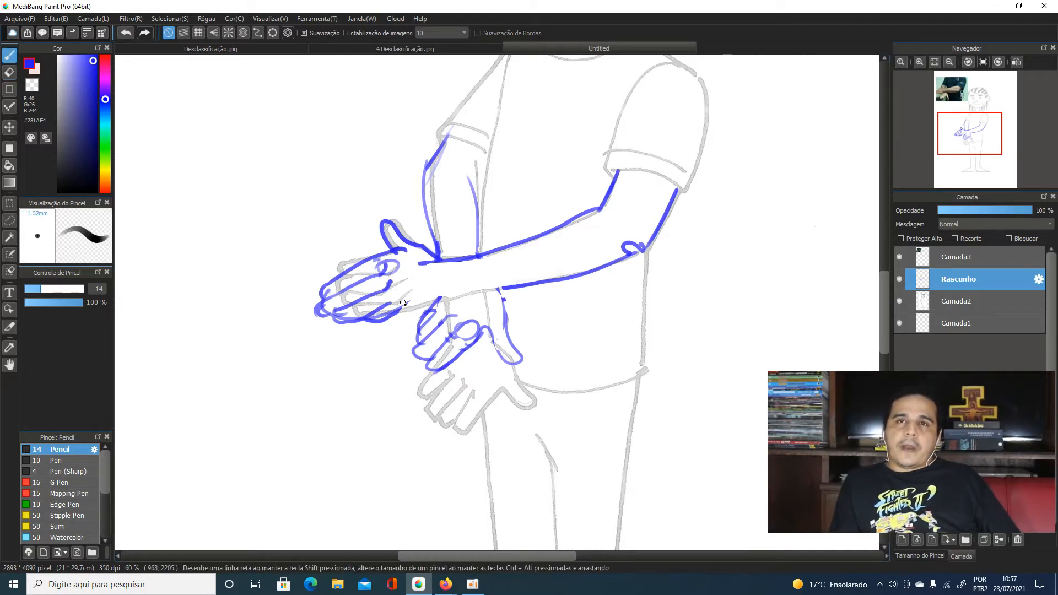
drag(429, 302, 550, 284)
key(ctrl+z)
drag(409, 309, 559, 287)
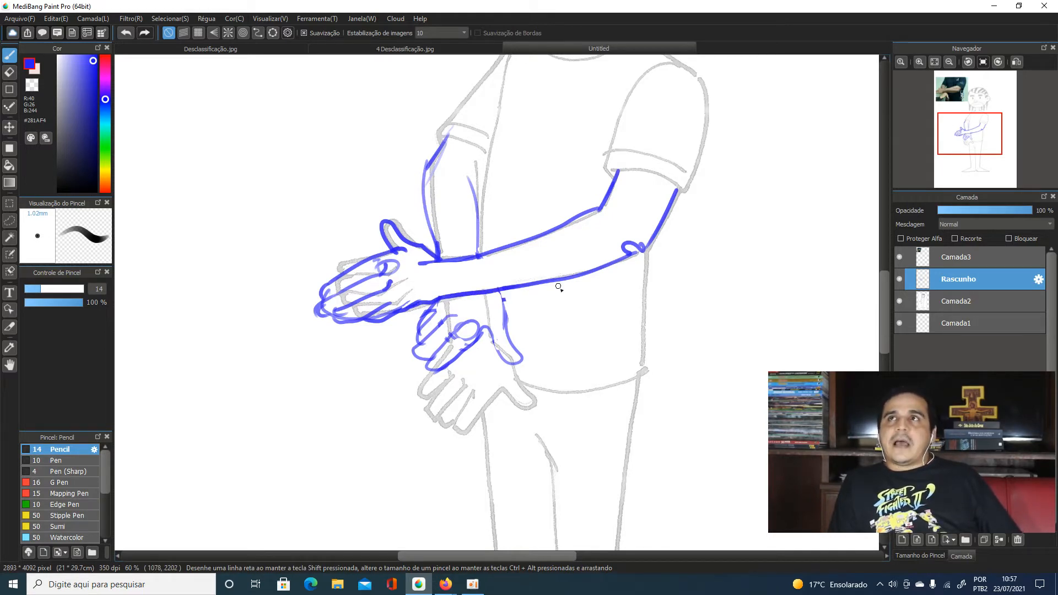
drag(642, 250, 568, 268)
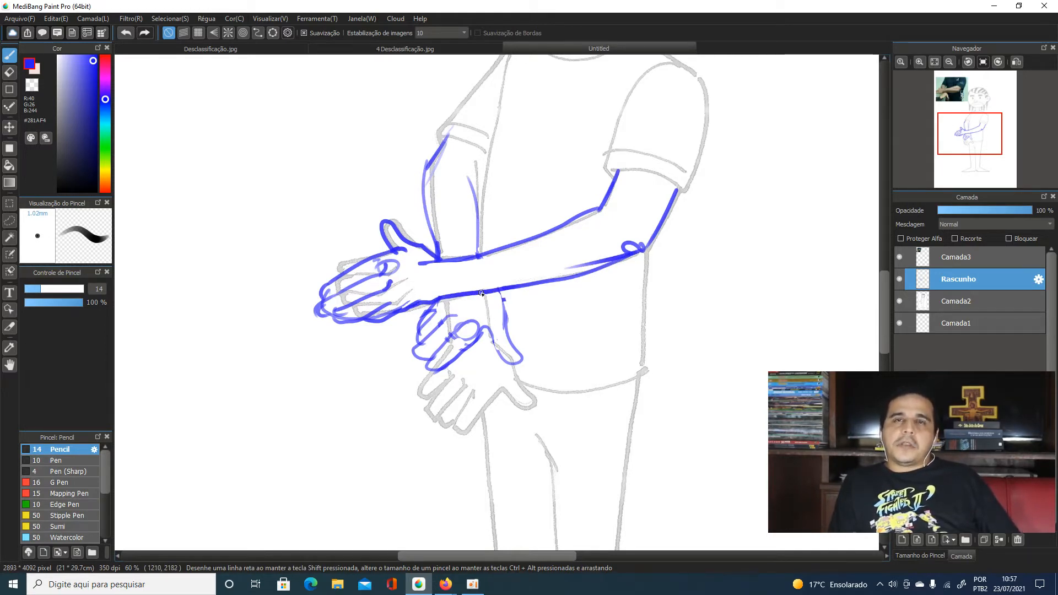
mouse_move(641, 251)
mouse_down()
mouse_move(495, 292)
mouse_move(507, 336)
mouse_move(435, 368)
mouse_up()
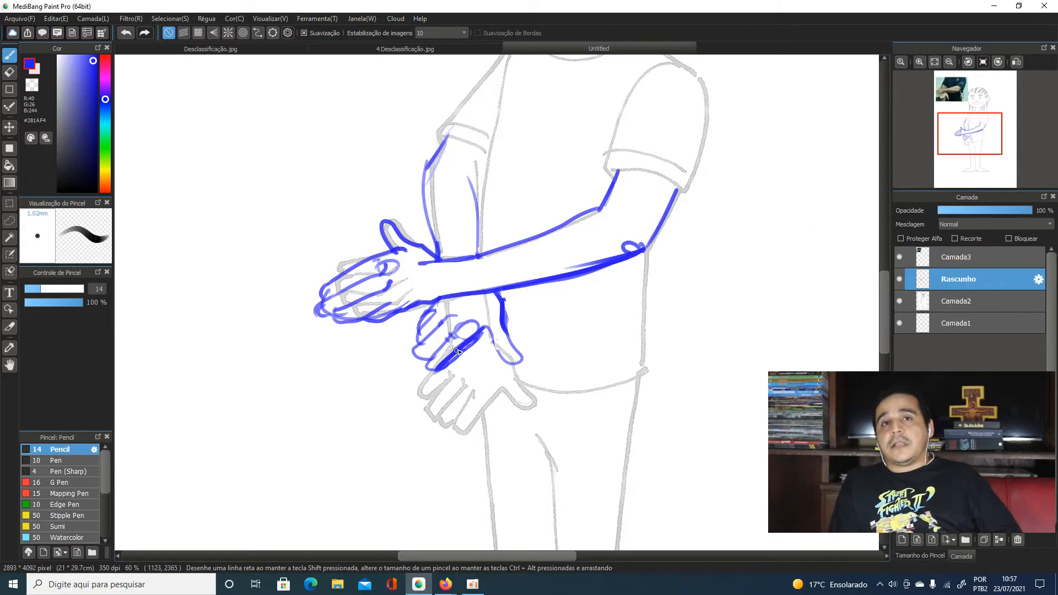
Thicken the outline of the lower hand's thumb from the forearm down to its tip
mouse_move(388, 226)
mouse_down()
mouse_move(423, 439)
mouse_move(423, 266)
mouse_up()
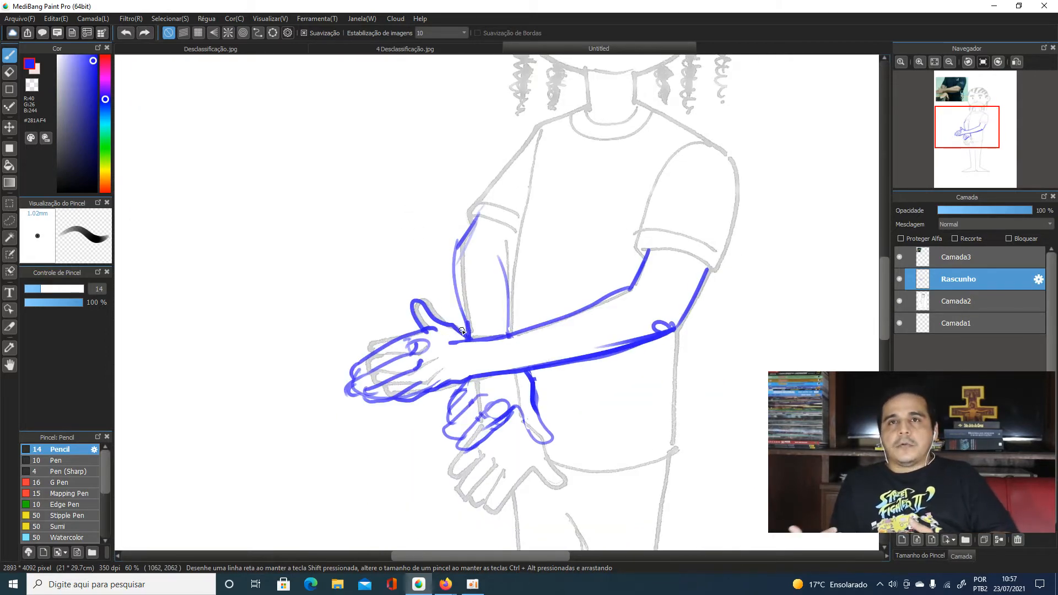
drag(460, 333, 434, 204)
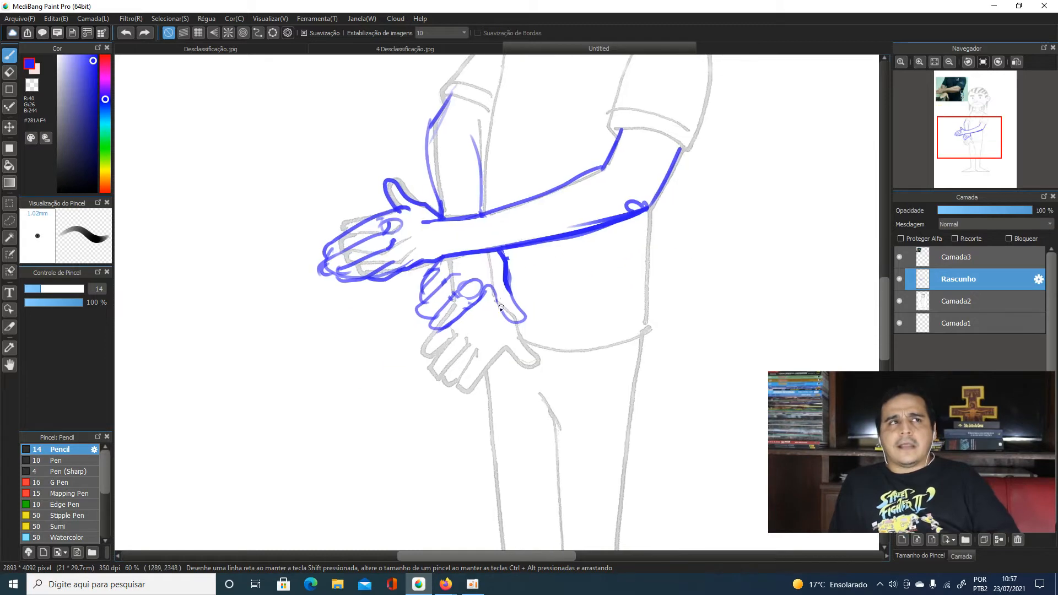
mouse_move(512, 317)
mouse_down()
mouse_move(525, 311)
mouse_move(504, 255)
mouse_up()
drag(487, 304, 525, 328)
key(ctrl+3)
key(ctrl+z)
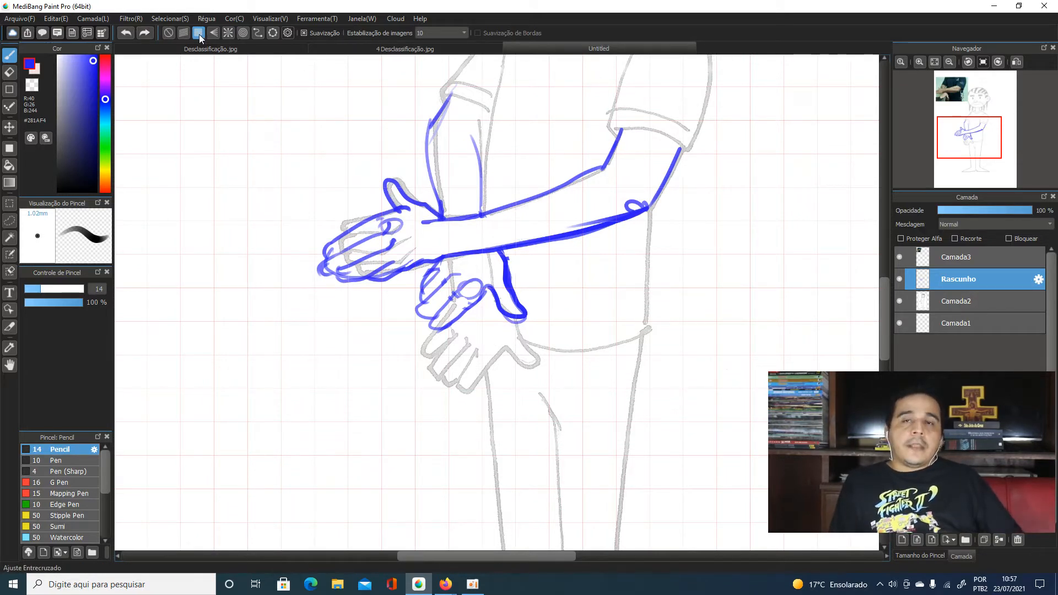
click(168, 34)
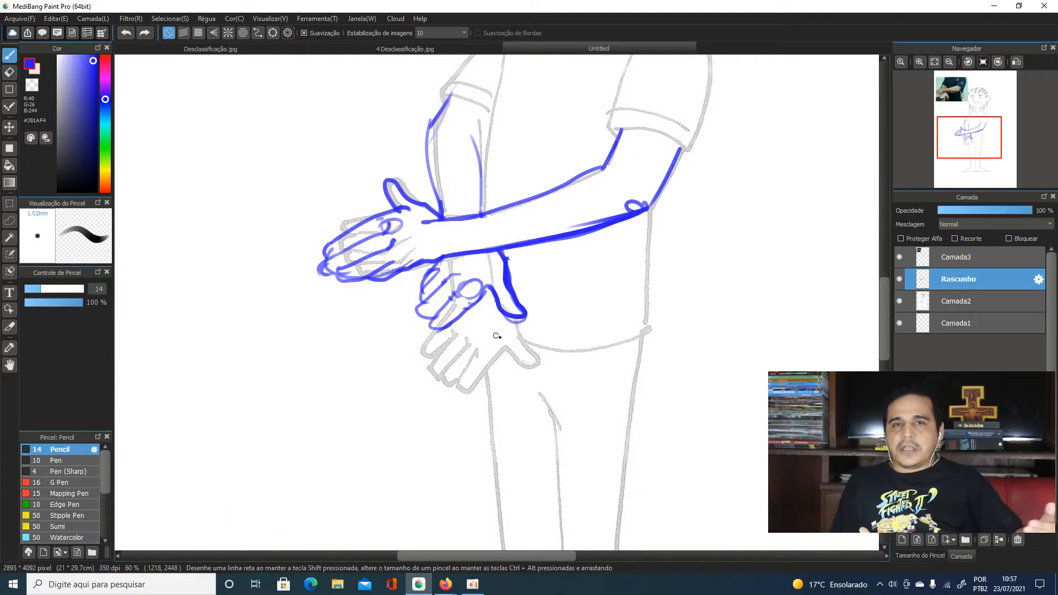
mouse_move(503, 330)
mouse_down()
mouse_move(521, 328)
mouse_move(504, 330)
mouse_up()
key(ctrl+z)
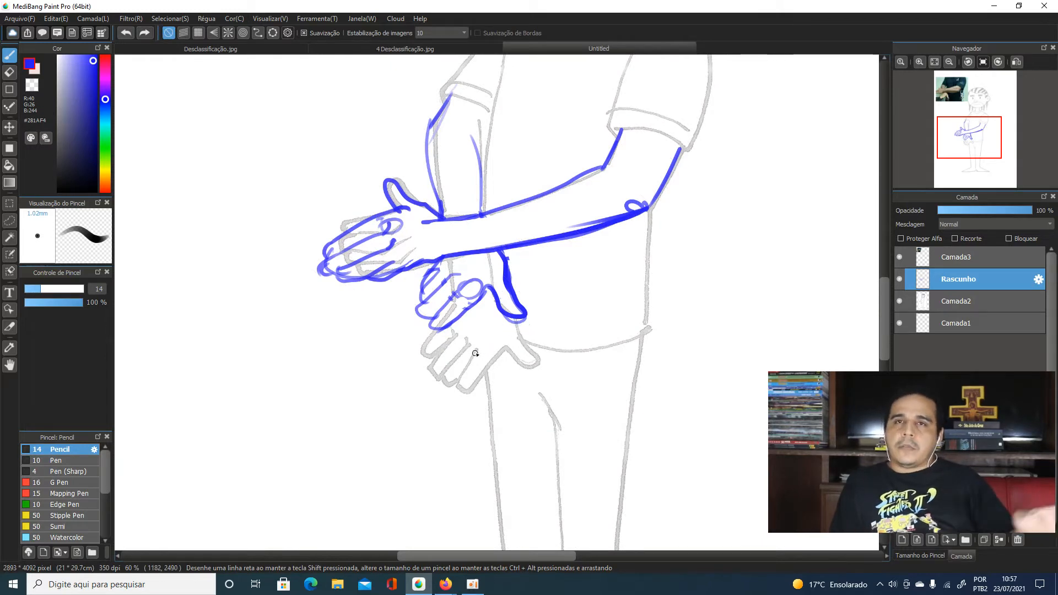
Thin the lower hand's heavy thumb line with the eraser and remove the construction circle at the base of its fingers
key(e)
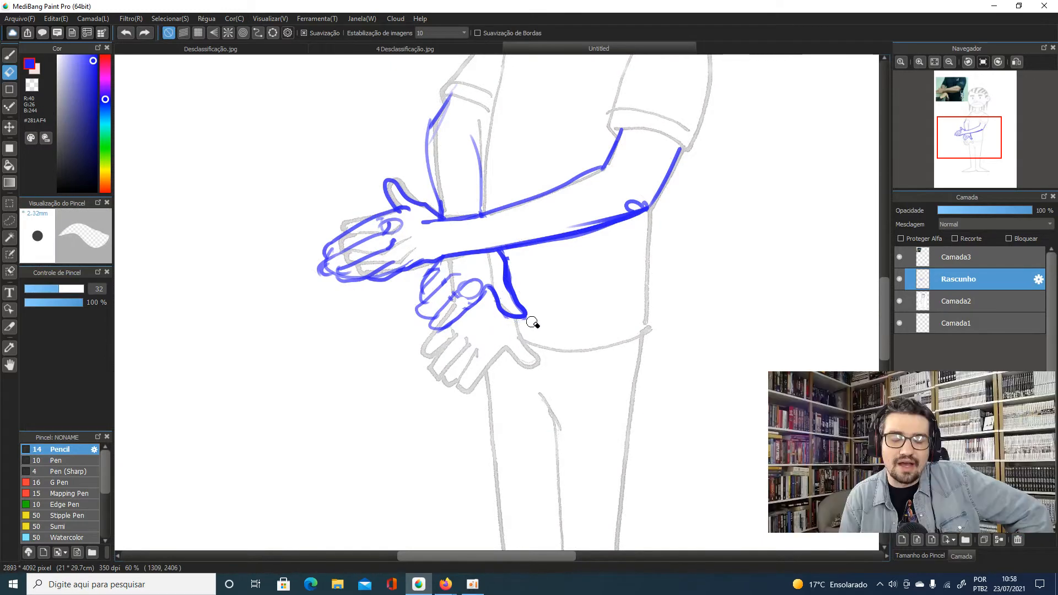
drag(496, 270, 508, 291)
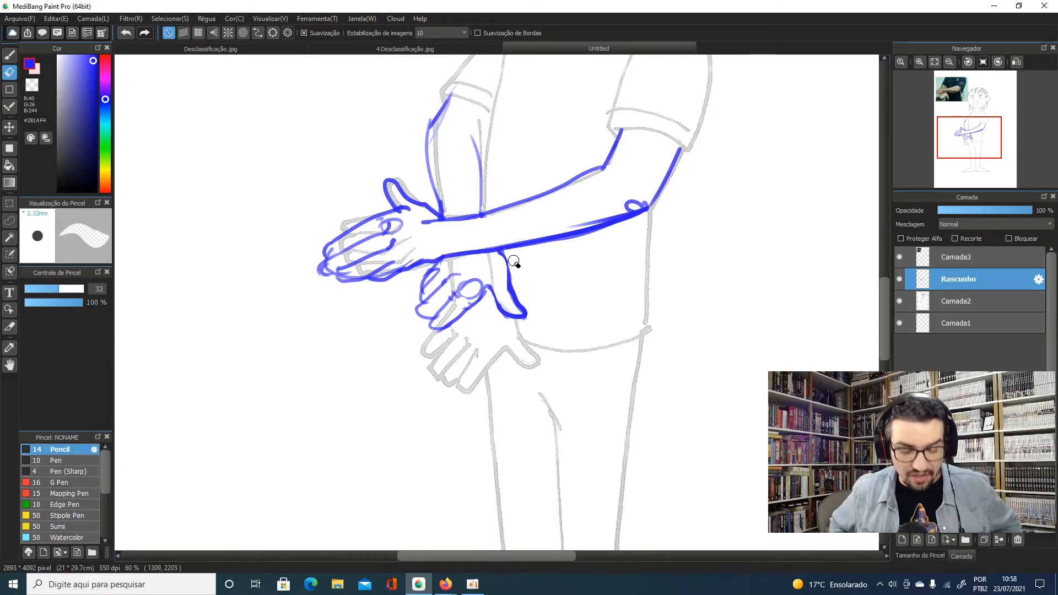
drag(472, 295, 484, 278)
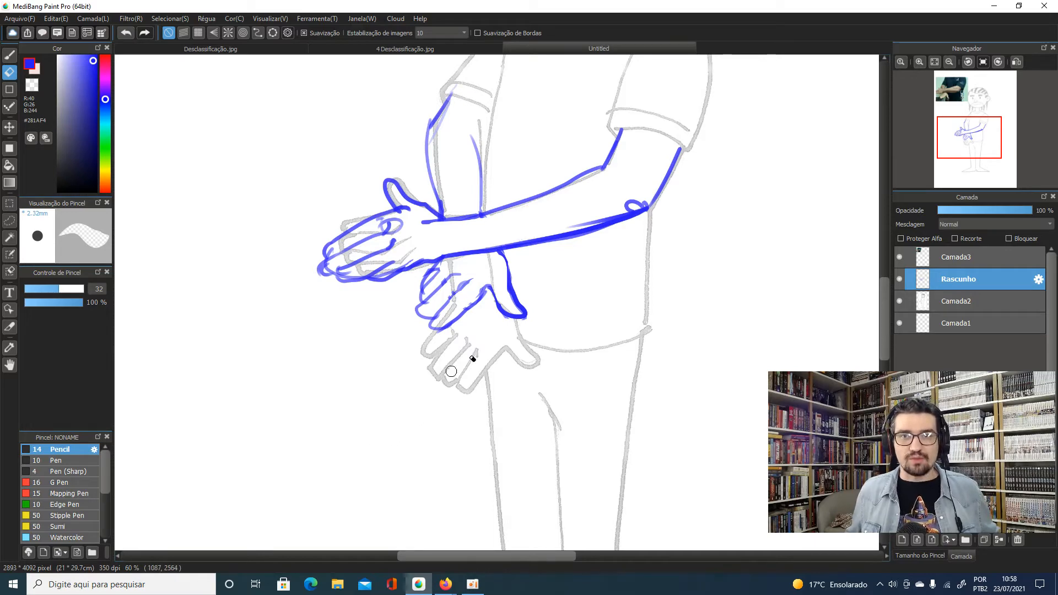
Start saving the untitled drawing and browse the folder list for a destination
scroll(468, 361, down, 4)
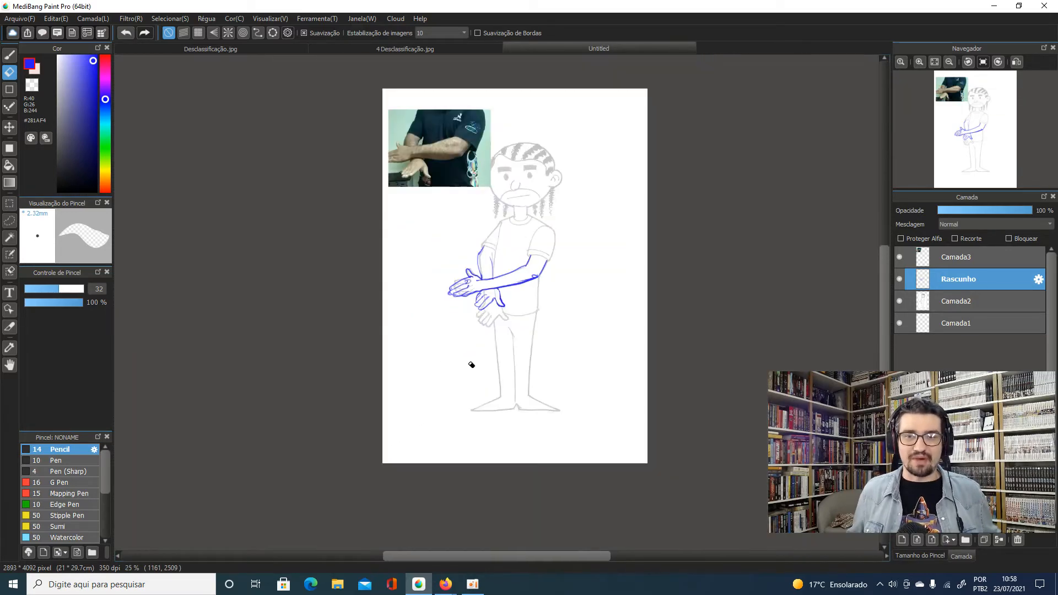
key(ctrl+s)
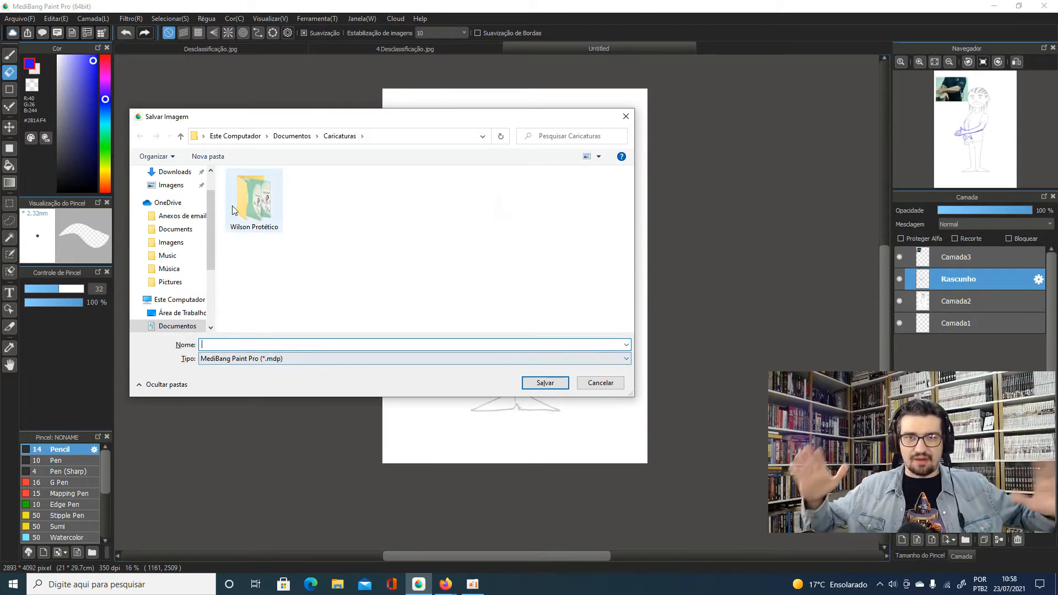
mouse_move(205, 267)
mouse_down()
mouse_move(209, 323)
mouse_move(204, 283)
mouse_up()
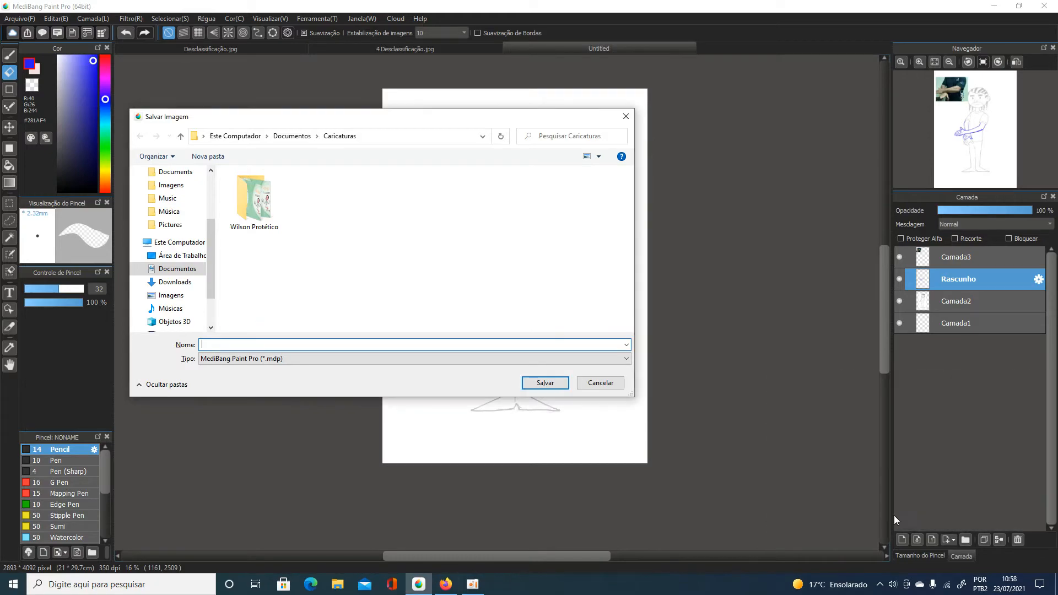
Switch to Firefox, play the YouTube video in a picture-in-picture window, and return to MediBang Paint Pro
click(447, 587)
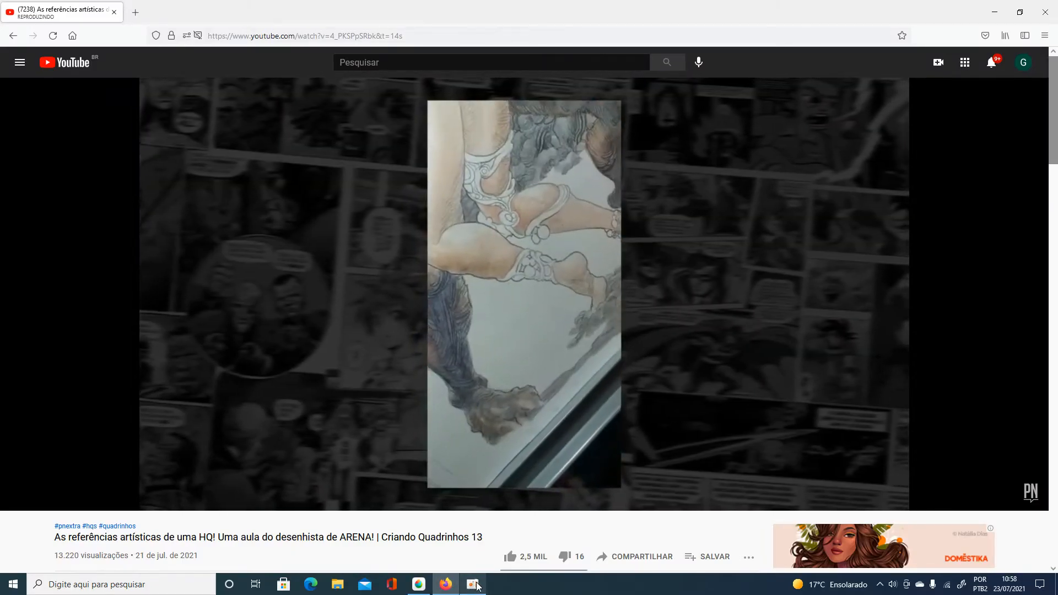
mouse_move(479, 588)
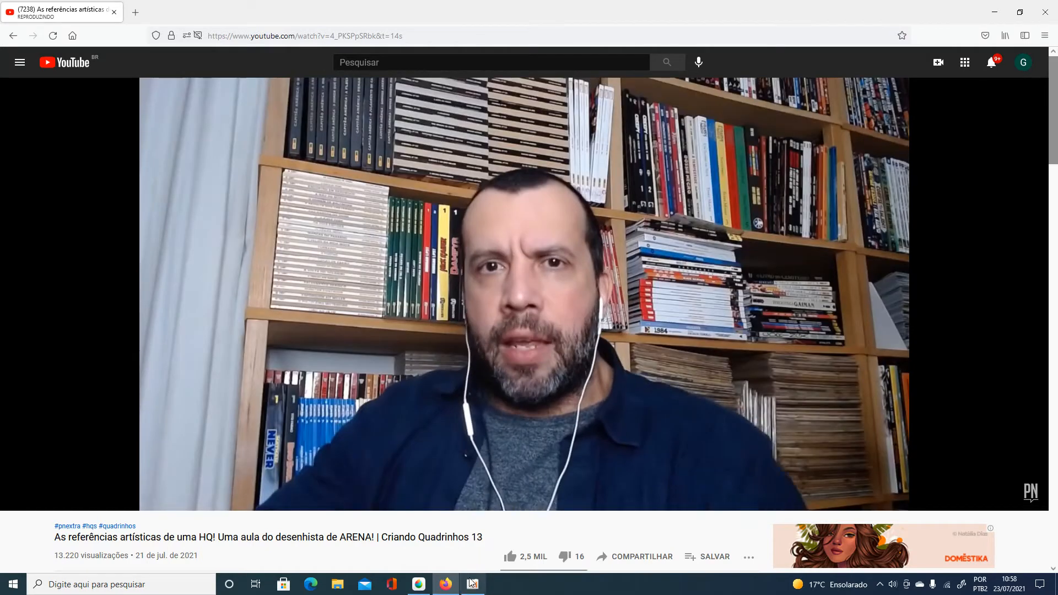
click(469, 583)
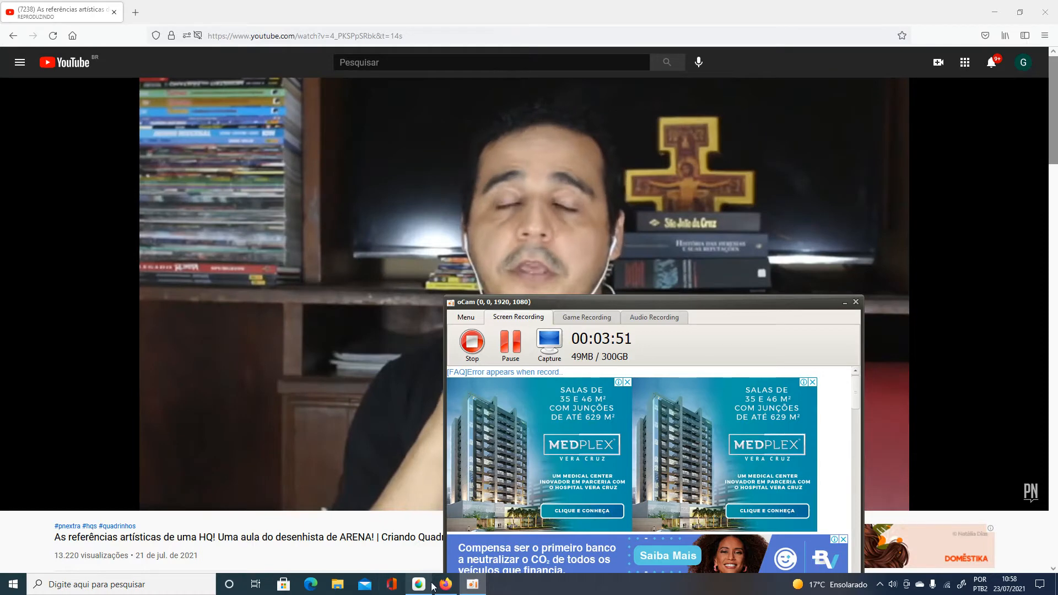
click(439, 584)
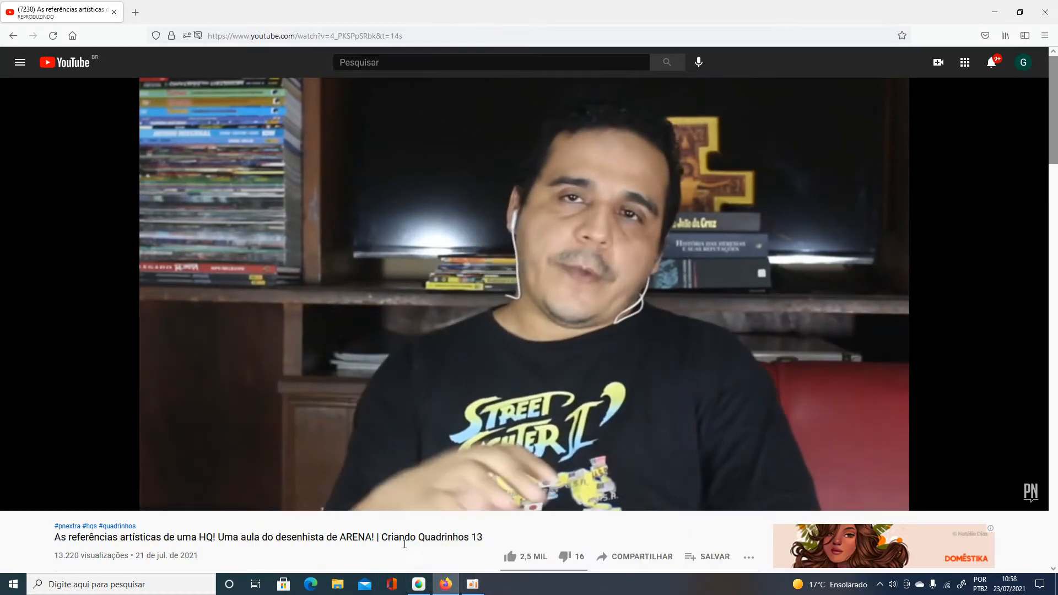
mouse_move(884, 464)
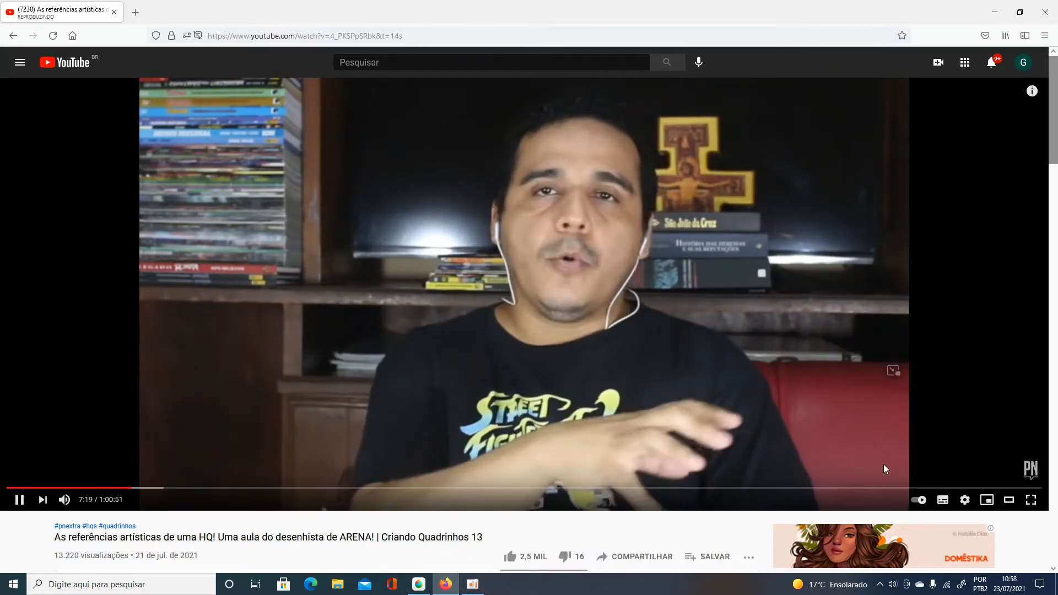
click(893, 371)
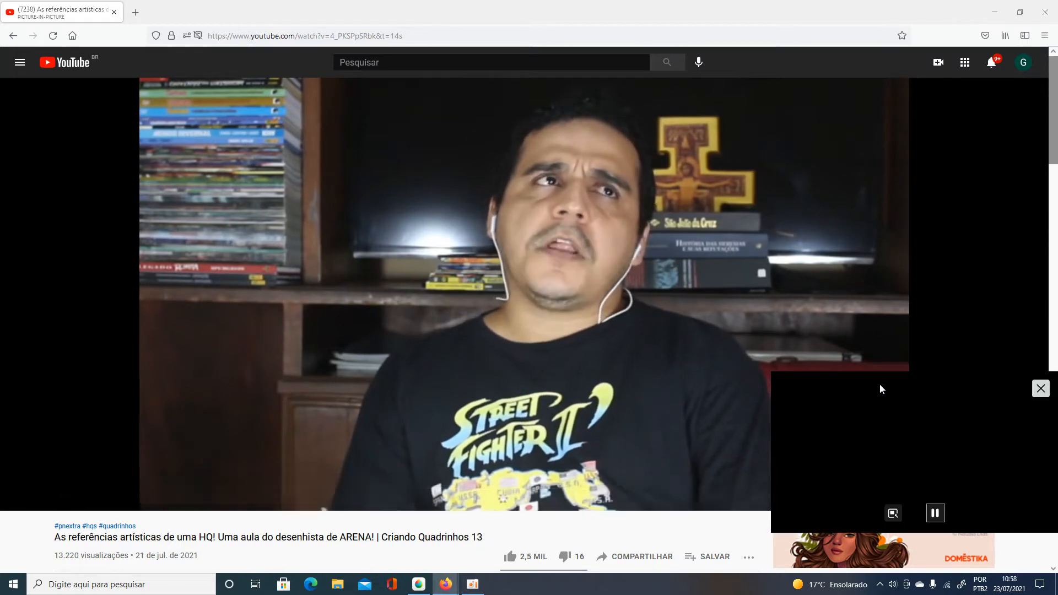
click(419, 584)
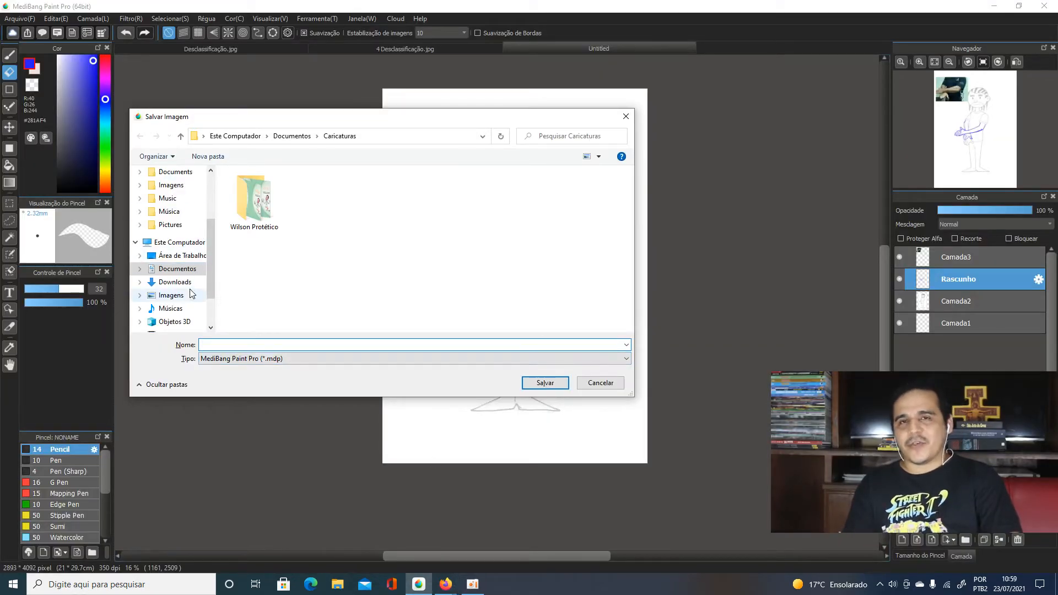
Choose the Capoeira folder in Documents as the save location and PSD as the file type
click(182, 269)
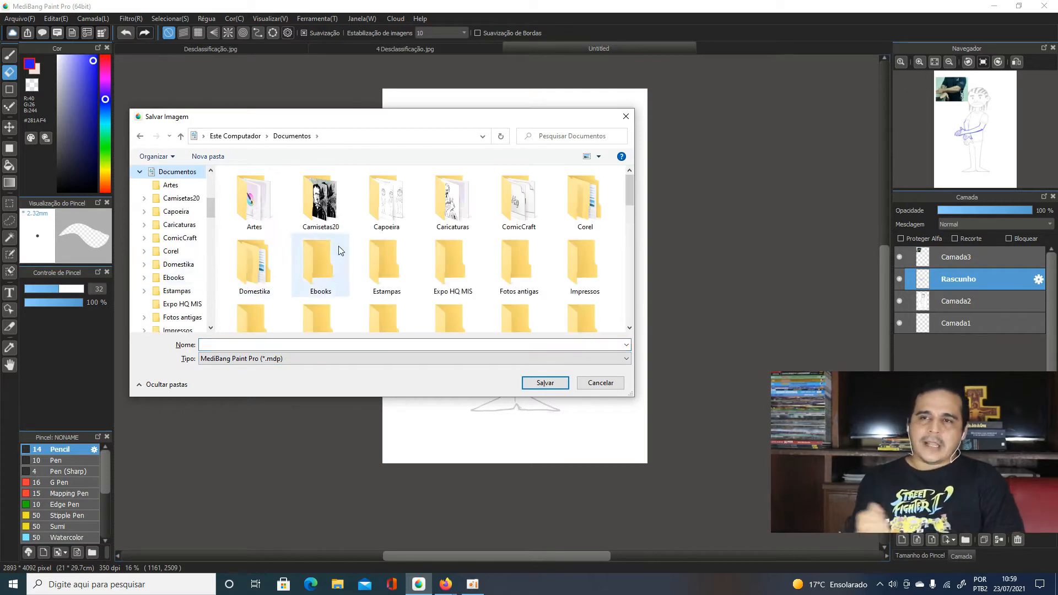
double_click(385, 211)
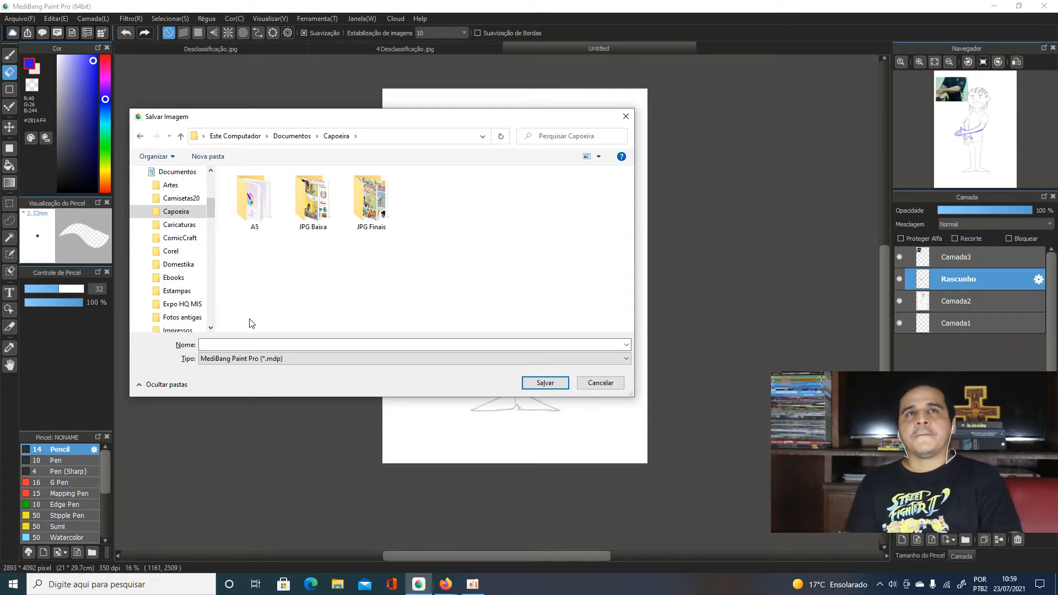
click(309, 360)
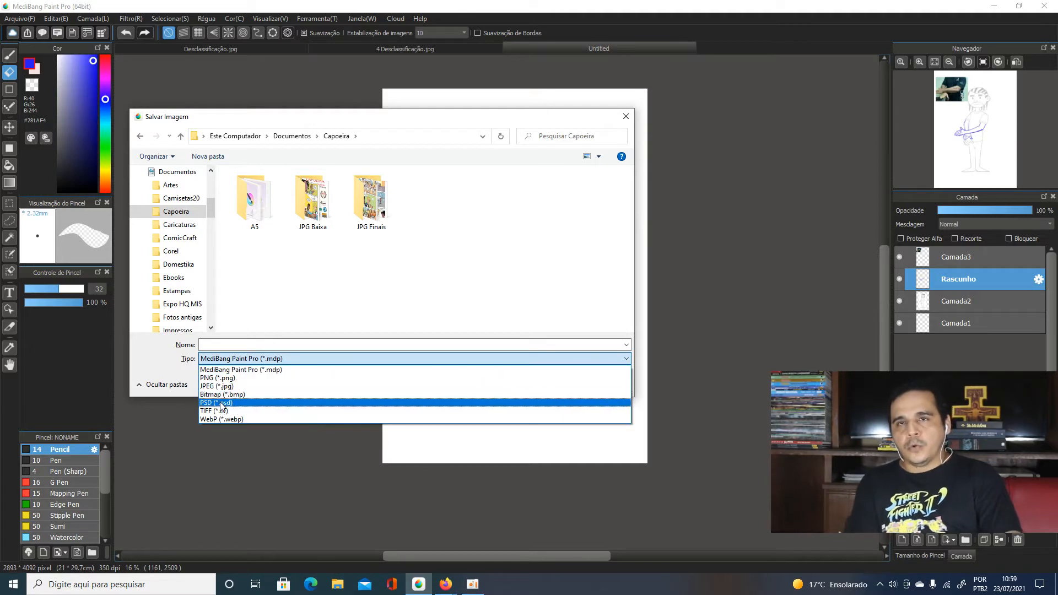
click(224, 403)
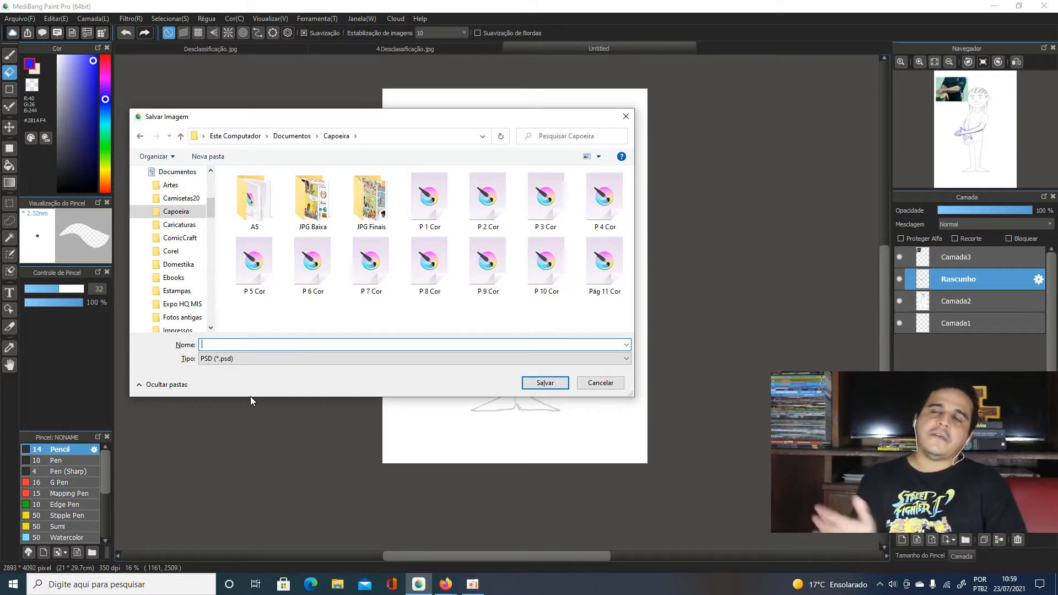
Name the file Desclassificação without the .jpg extension and save it
text(De)
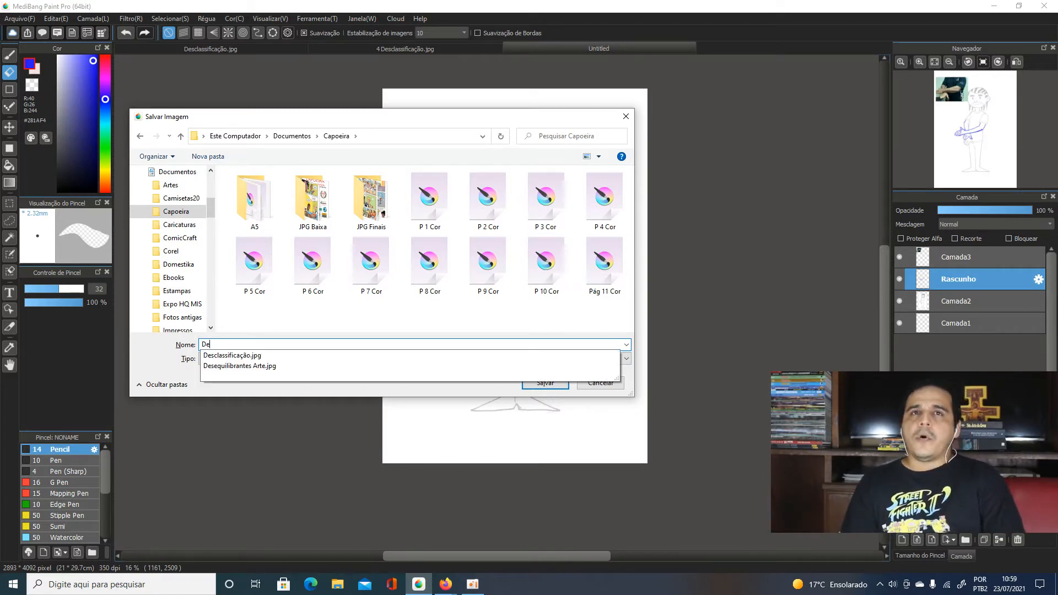
click(266, 355)
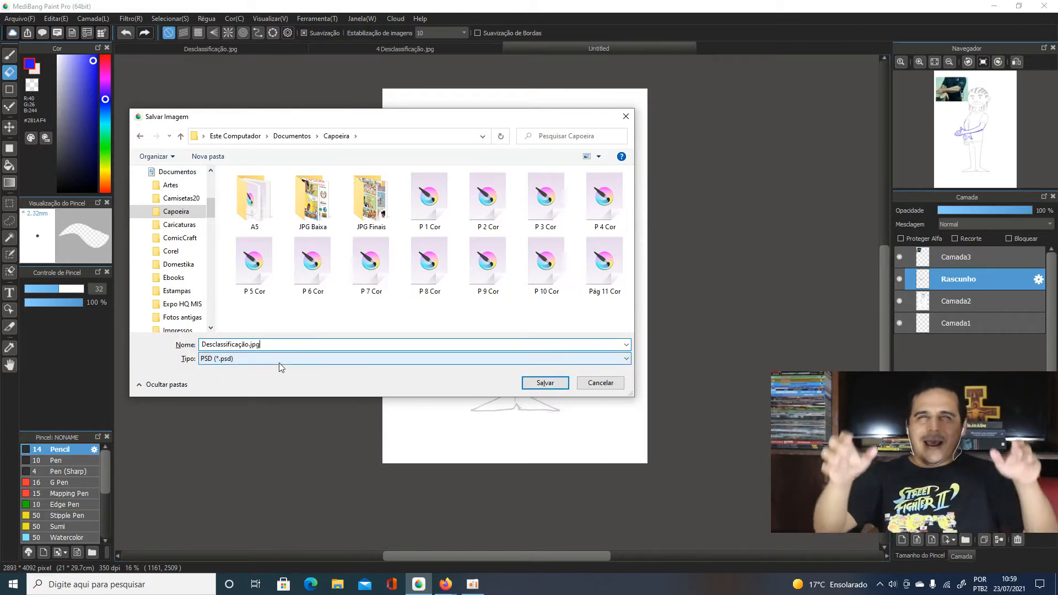
key(End)
key(BackSpace)
key(BackSpace)
key(BackSpace)
key(BackSpace)
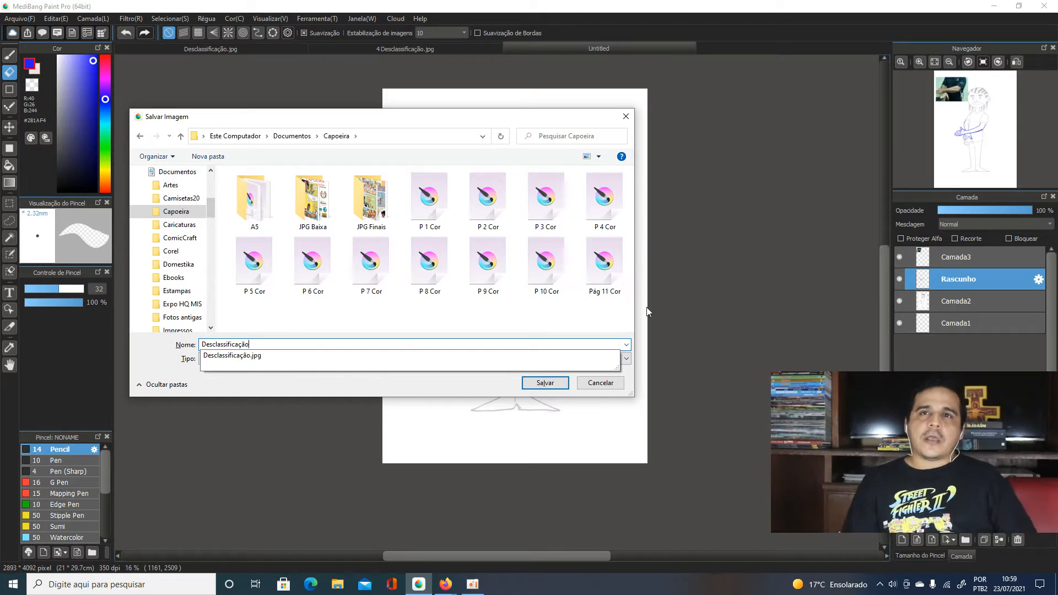
click(554, 385)
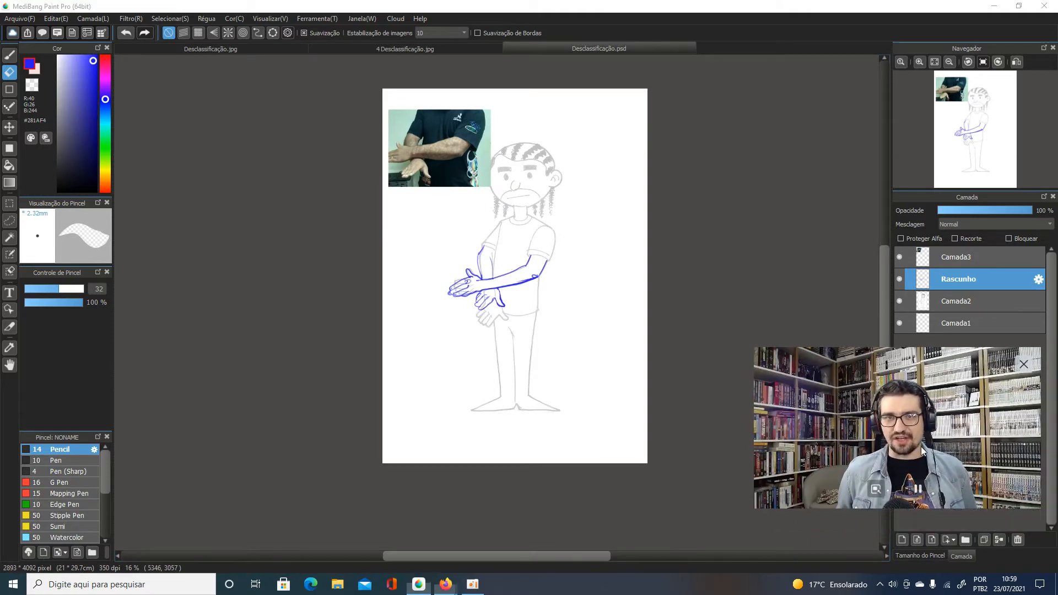
Add a new layer above Rascunho and name it "Arte final"
click(900, 538)
double_click(958, 281)
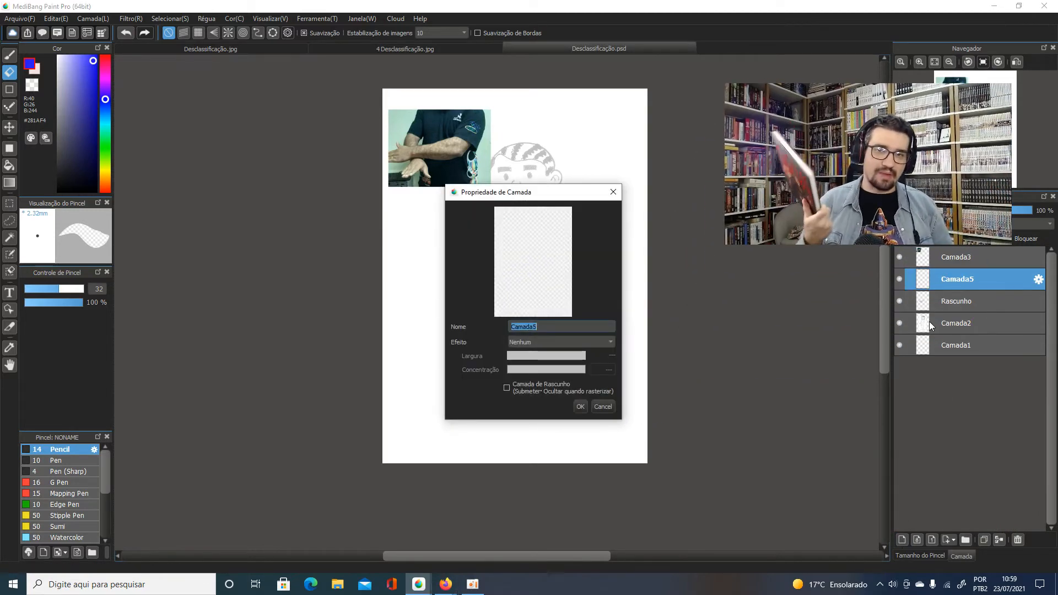
text(Arte)
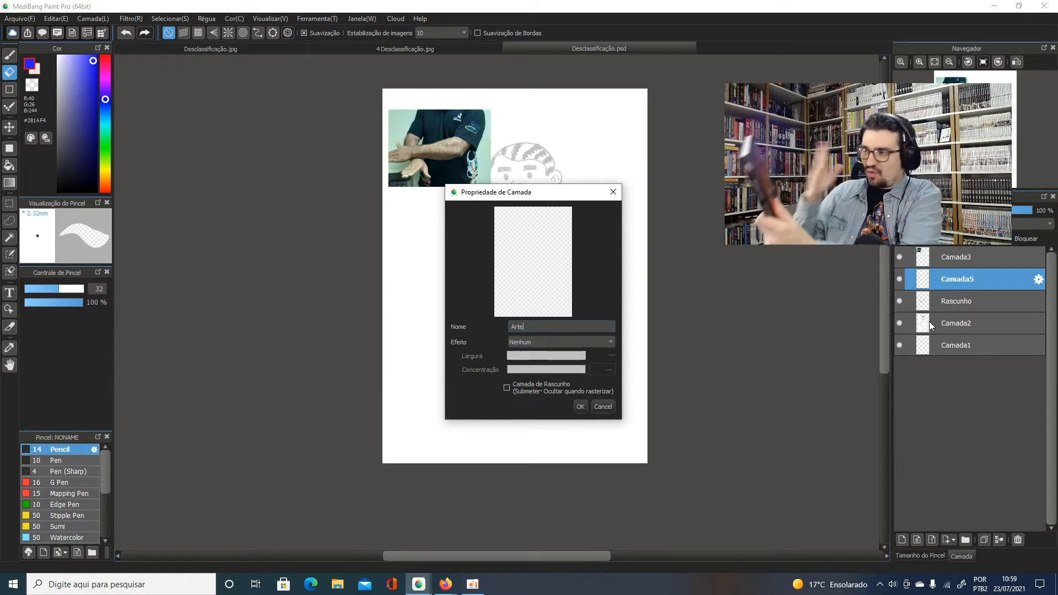
text( final)
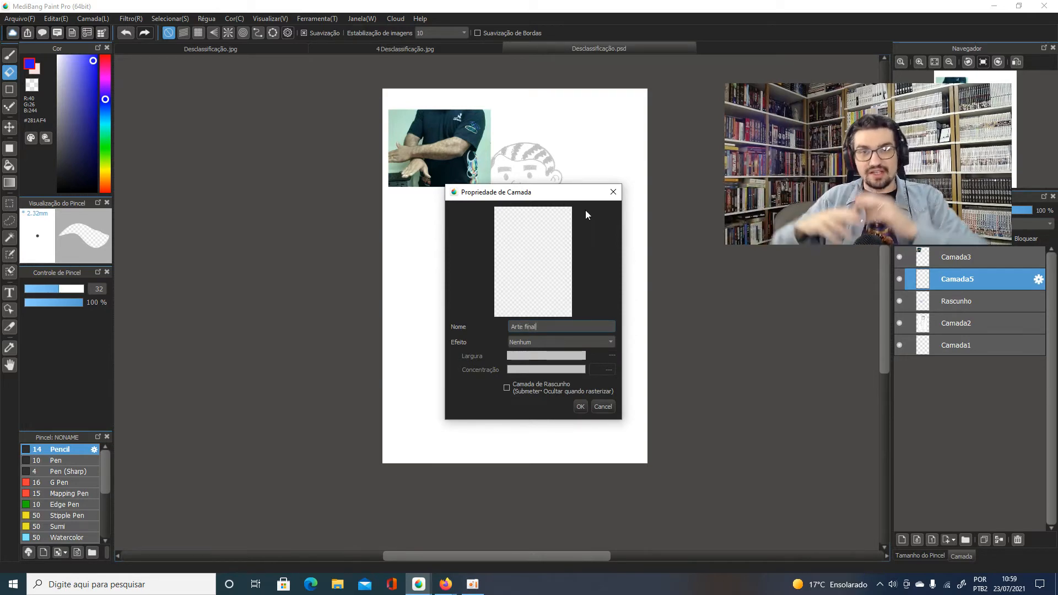
click(581, 406)
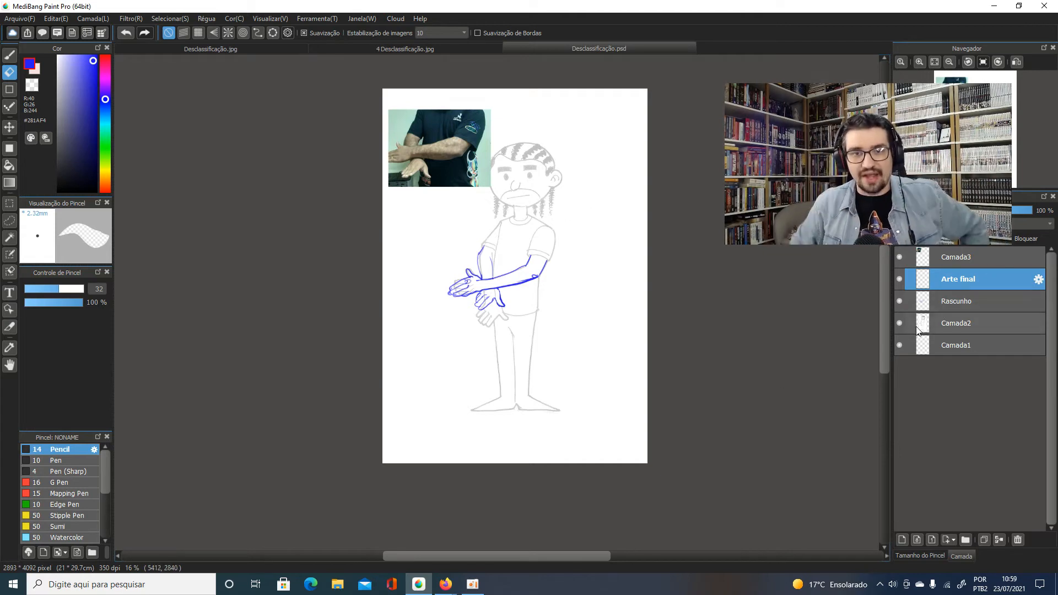
Hide the reference photo layer Camada3 and lower the Rascunho layer's opacity to 56%
click(899, 257)
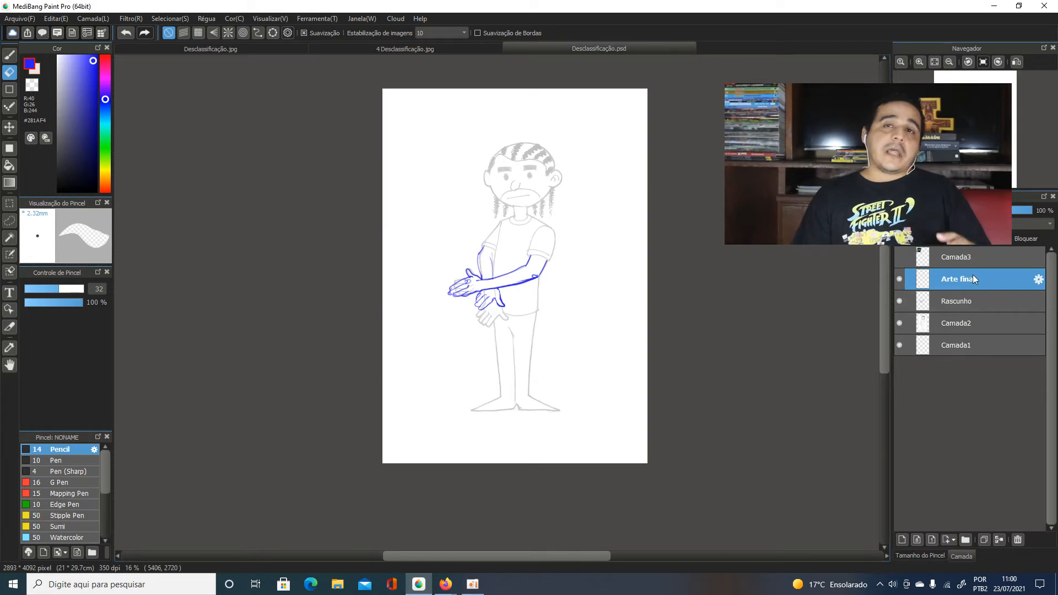
click(969, 307)
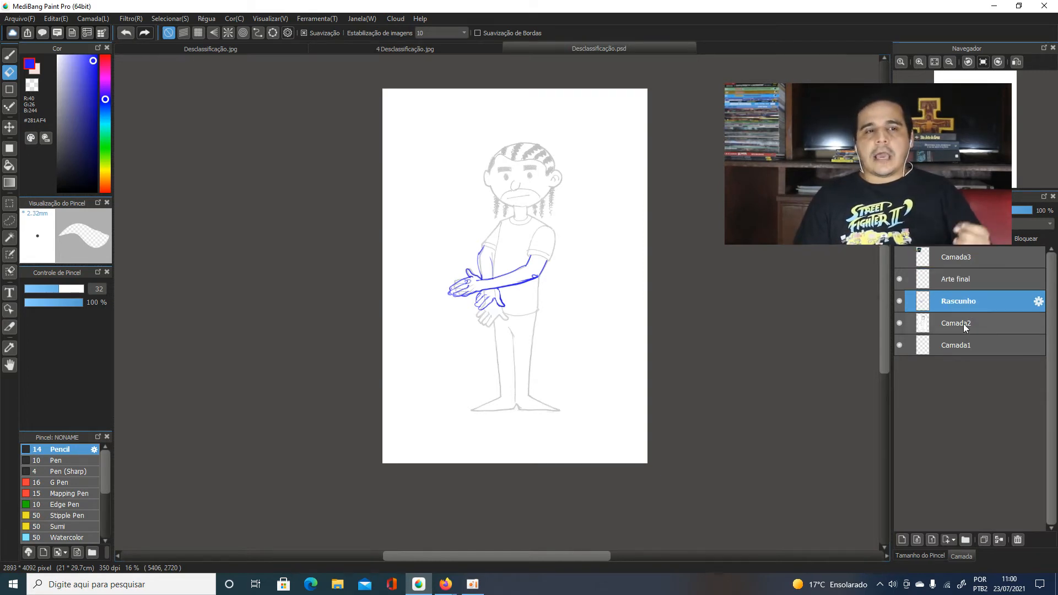
click(962, 323)
click(961, 302)
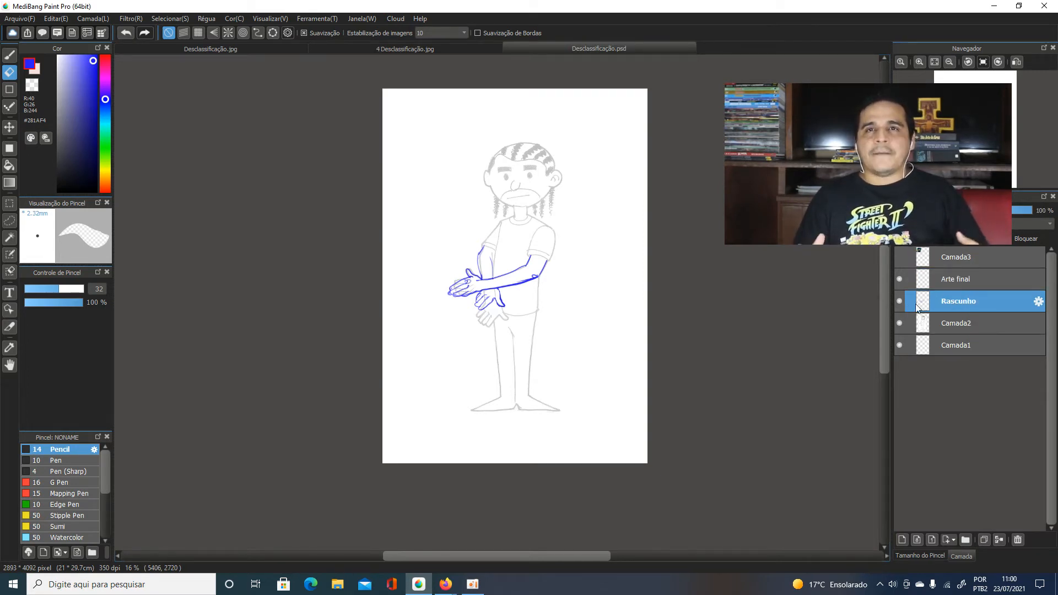
drag(1033, 210, 919, 199)
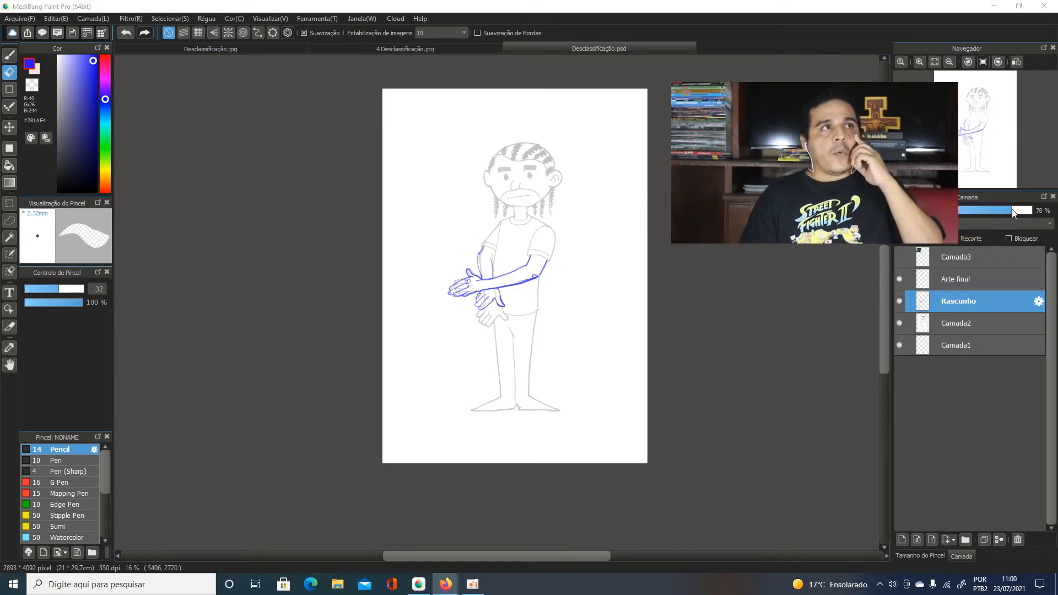
drag(1007, 207, 988, 206)
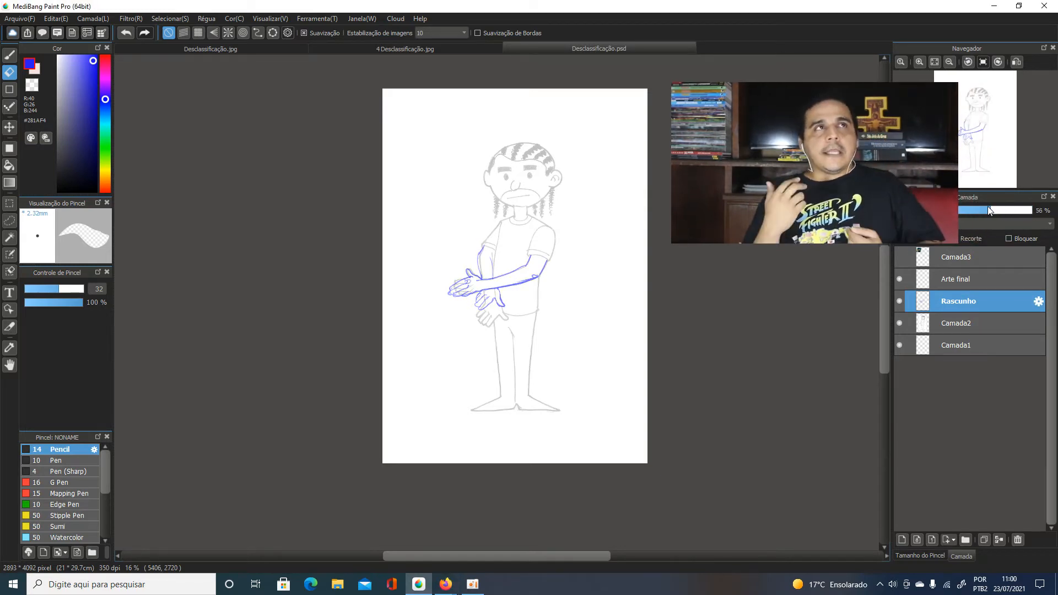
Set up the 10 px Pen brush in black on the Arte final layer and undo a test stroke beside the figure
drag(893, 184, 993, 180)
click(987, 277)
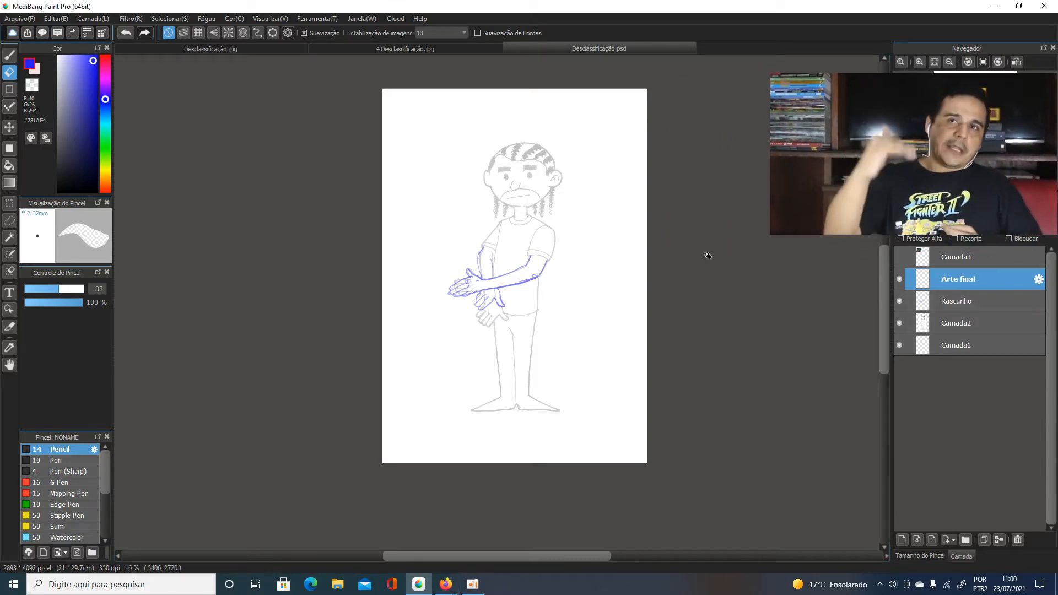
drag(456, 141, 338, 234)
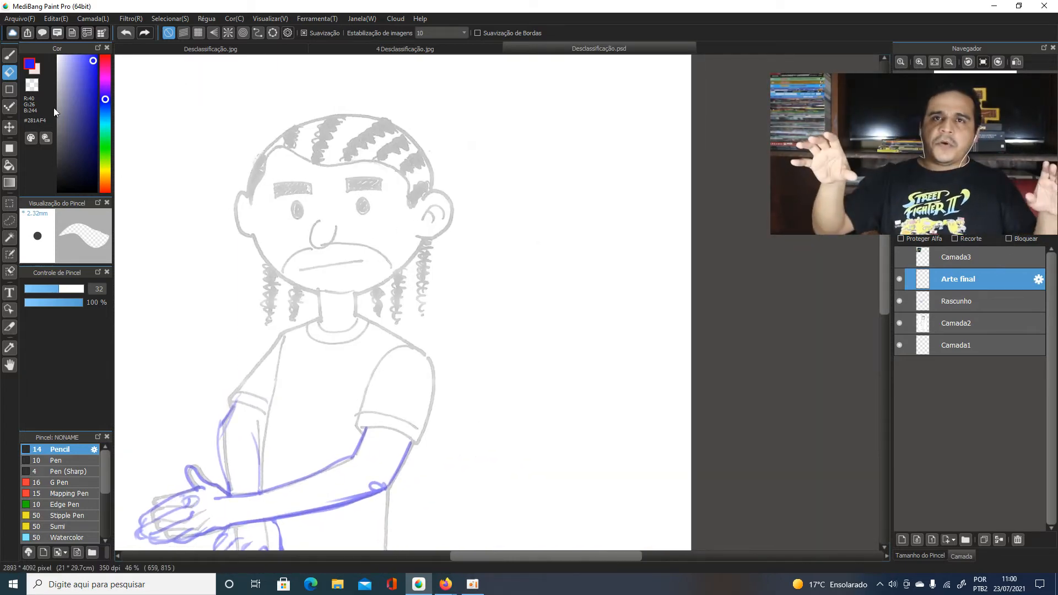
key(b)
drag(89, 61, 51, 220)
click(55, 460)
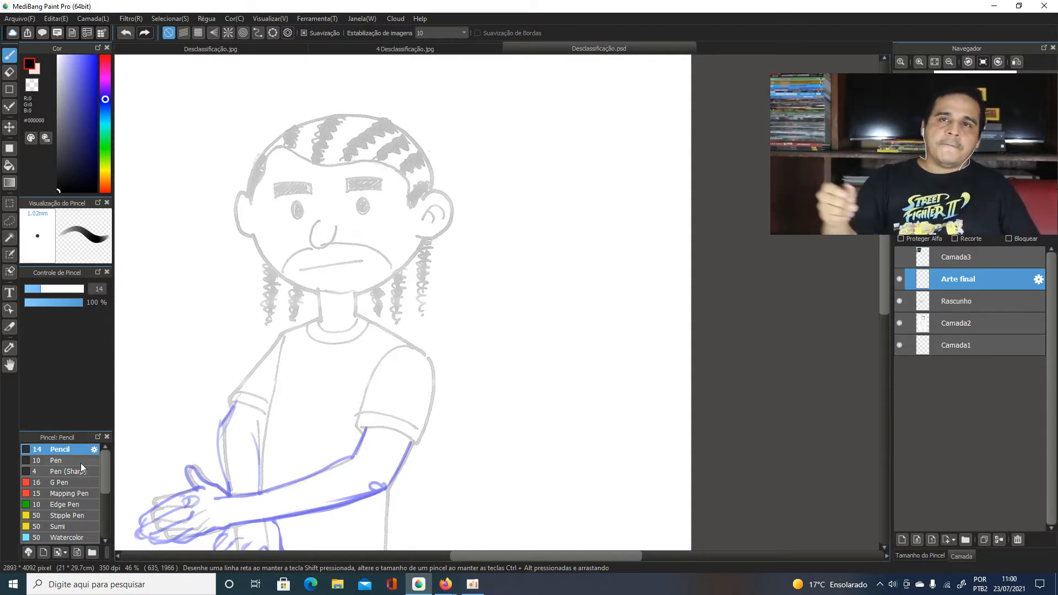
drag(221, 226, 197, 320)
key(ctrl+z)
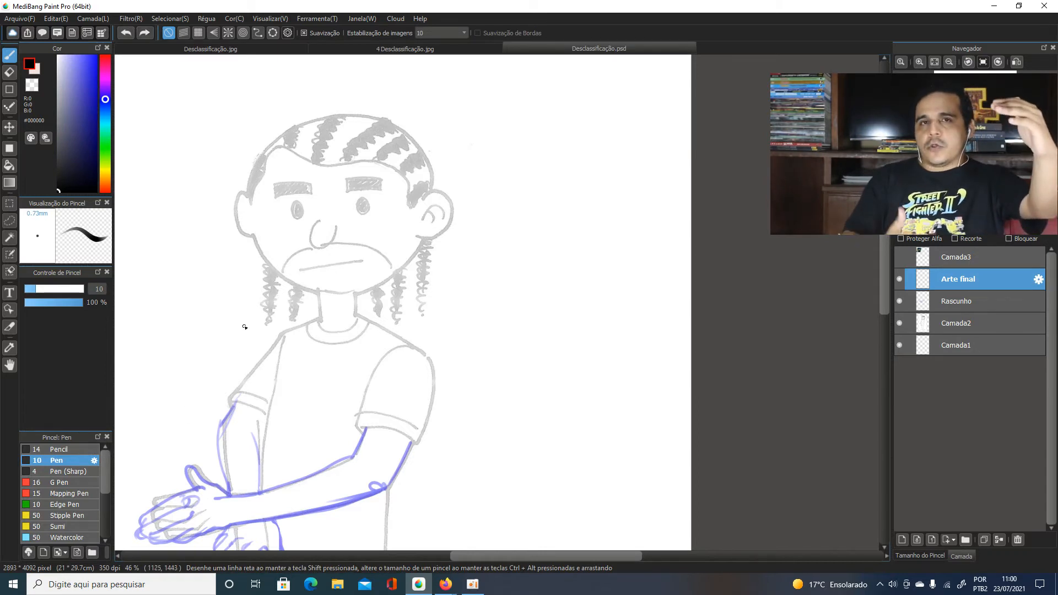
Turn off Tamanho por Pressão and Opacidade por Pressão for the Pen brush
click(94, 460)
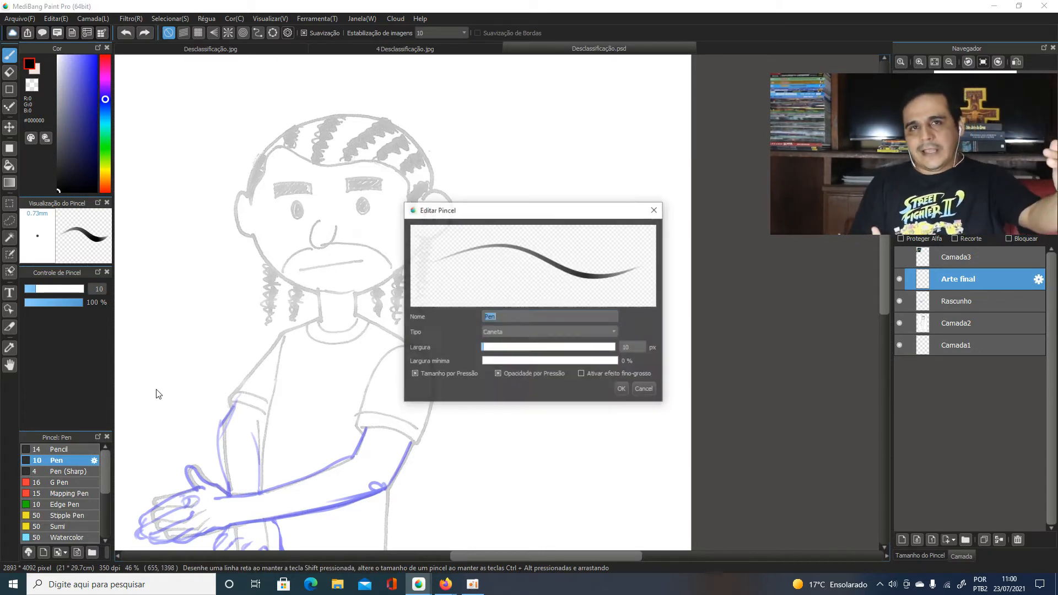
click(455, 376)
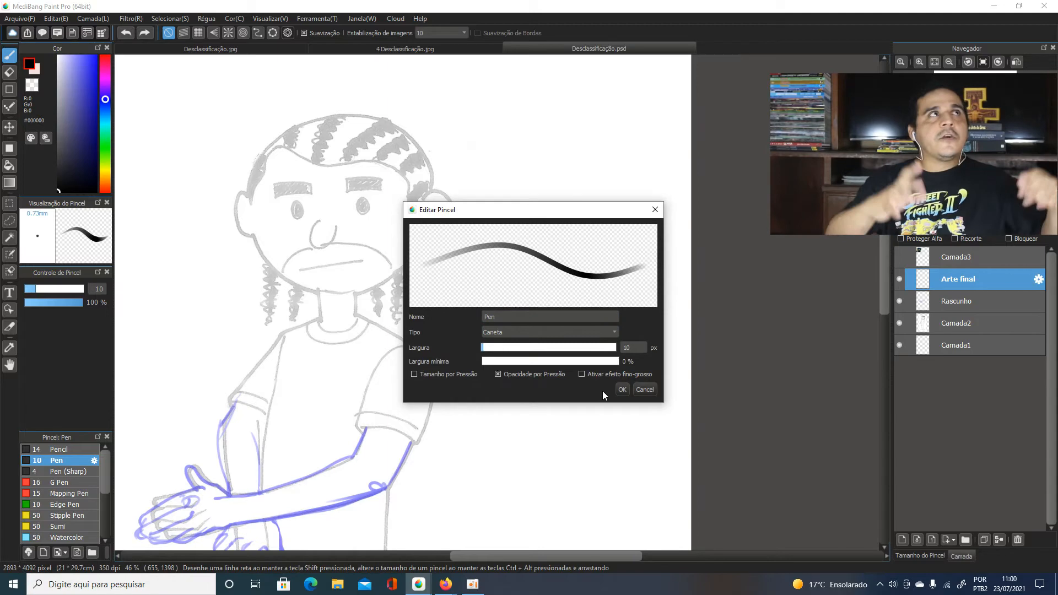
click(622, 389)
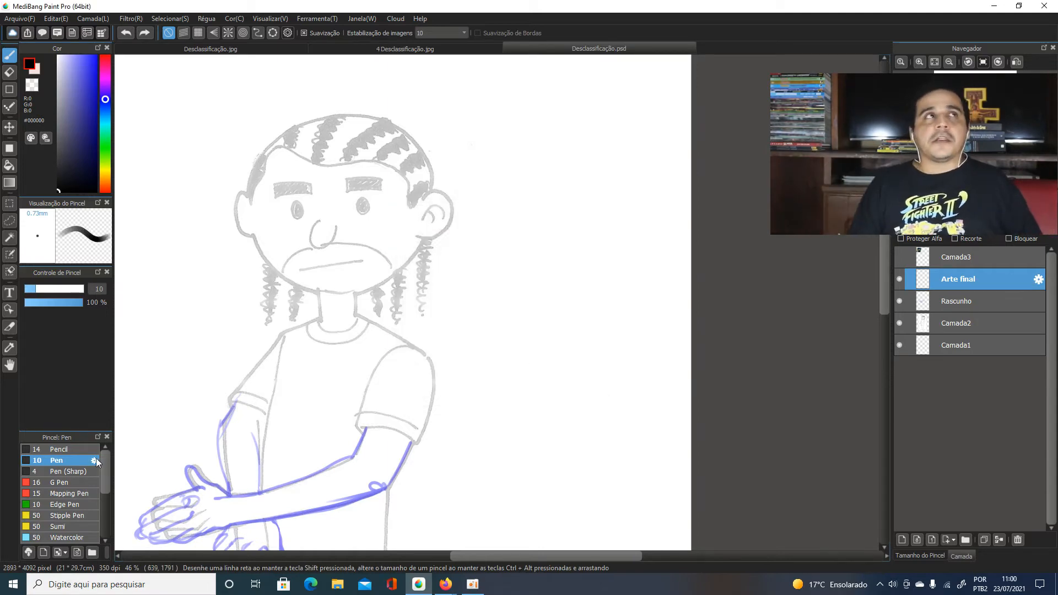
click(94, 461)
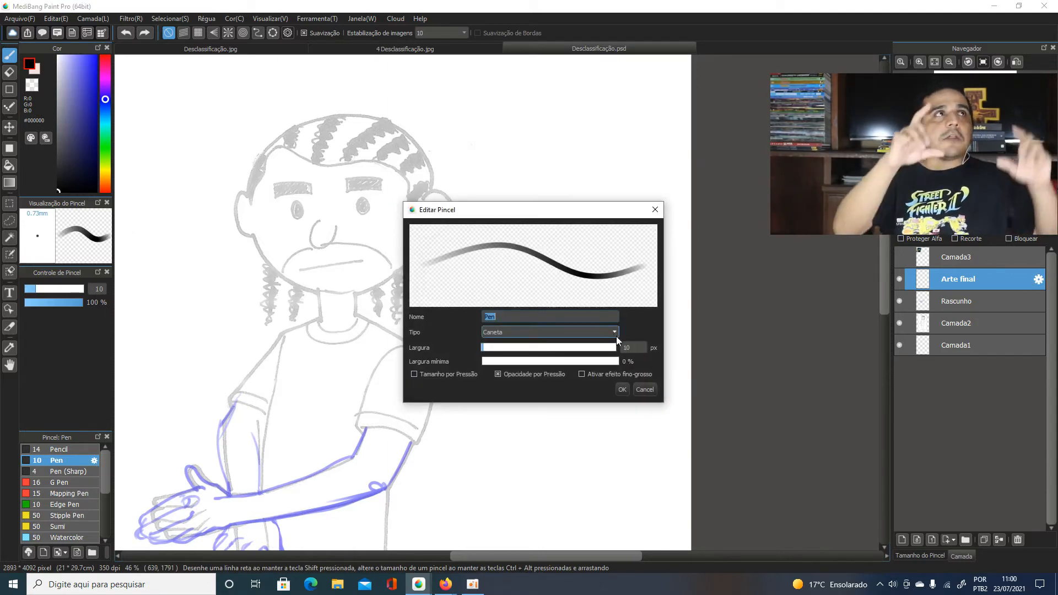
click(540, 375)
click(622, 389)
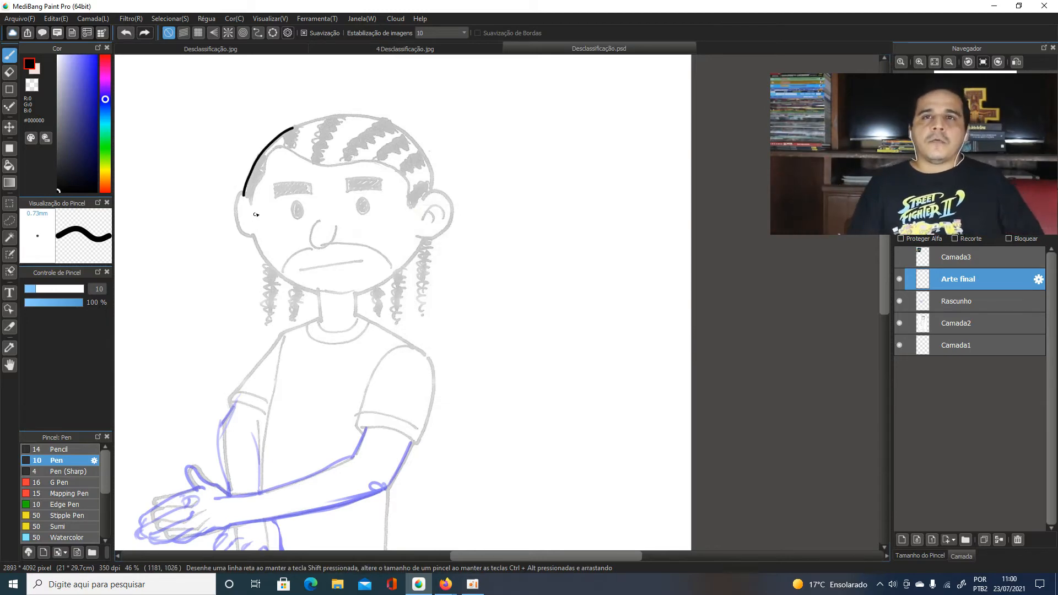
Ink the head outline, ears and neck with the stabilization set to 30 and the Pen width to 13.5 px
click(438, 37)
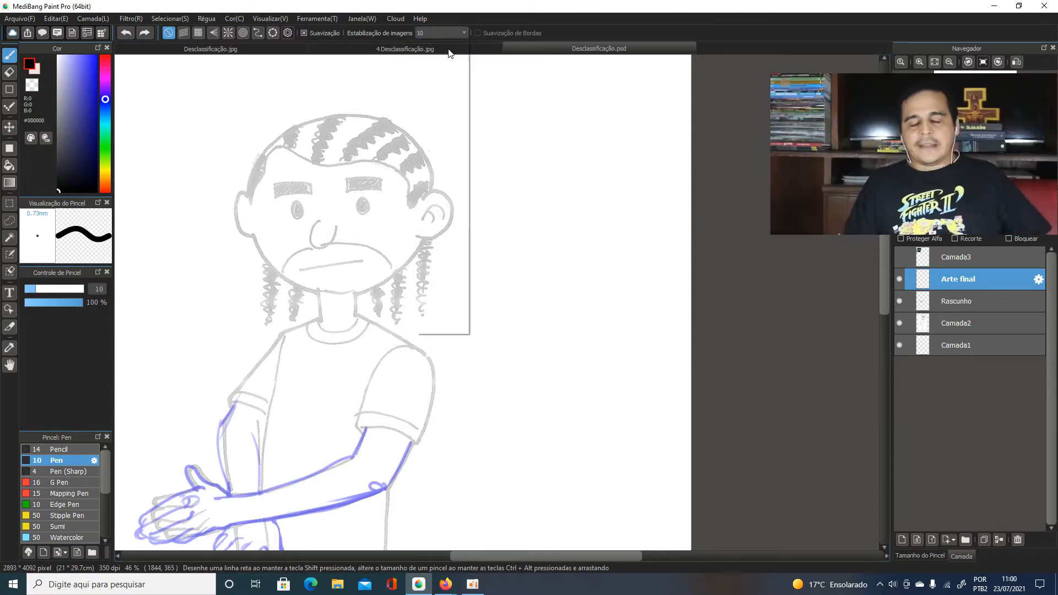
click(432, 261)
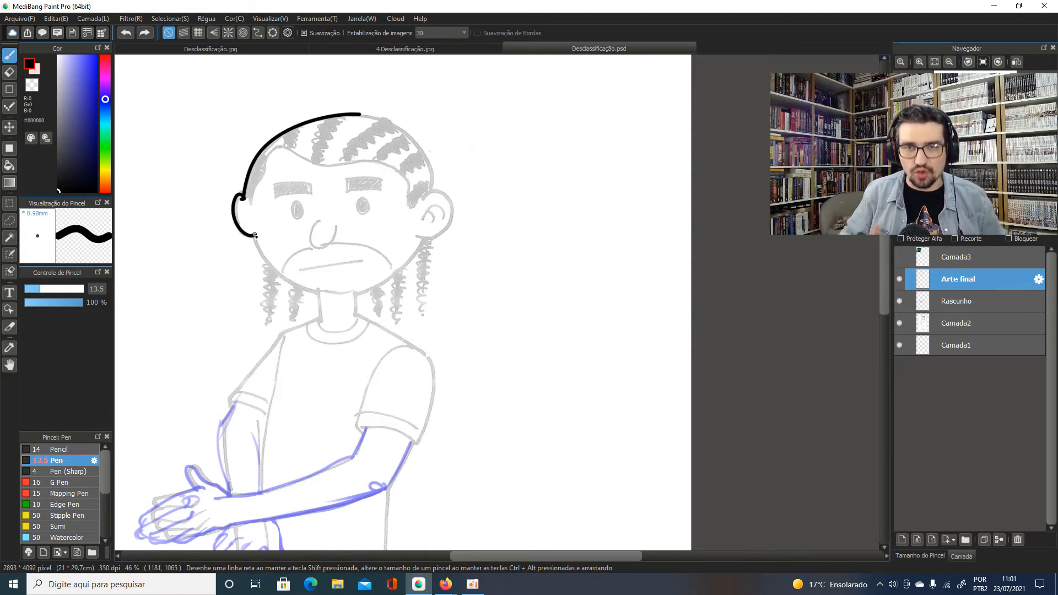
mouse_move(255, 235)
mouse_down()
mouse_move(267, 264)
mouse_move(313, 292)
mouse_up()
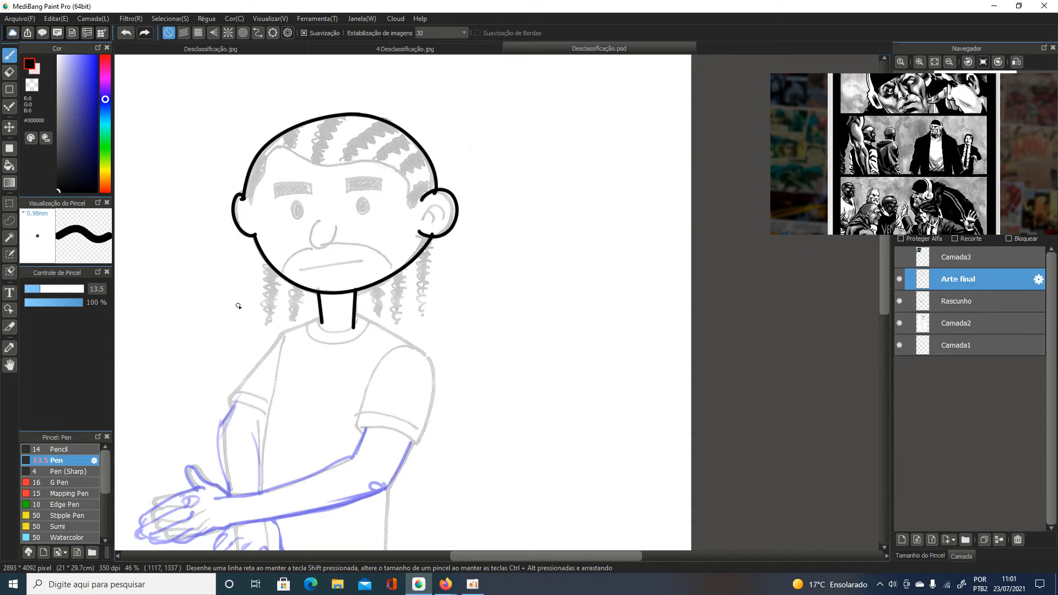
Ink the shoulders, the outer contours of both sleeves and arms, and the right side of the shirt down to the hem
drag(339, 294, 364, 201)
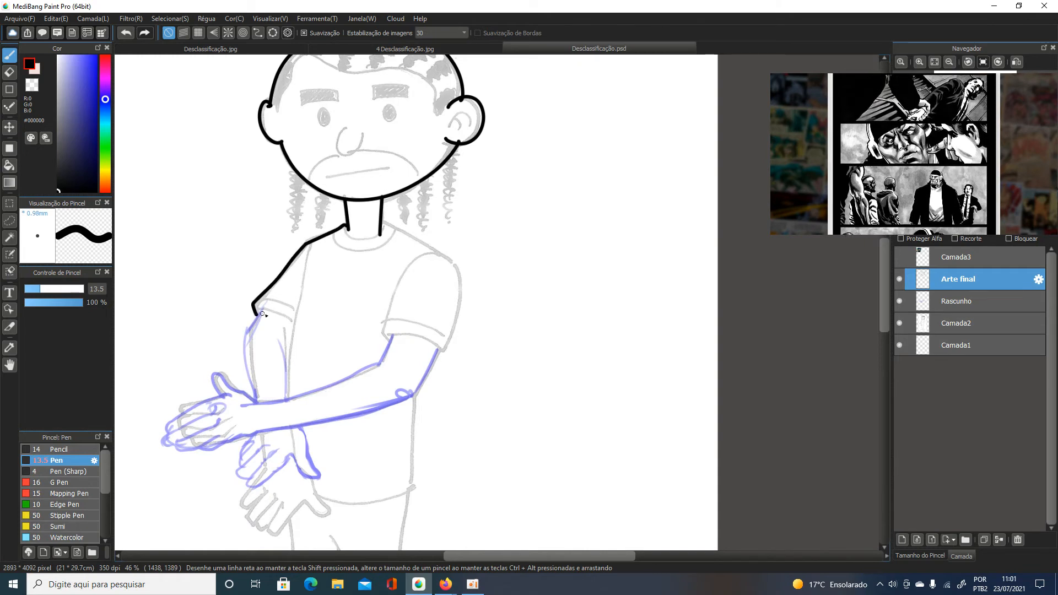
drag(319, 292, 335, 190)
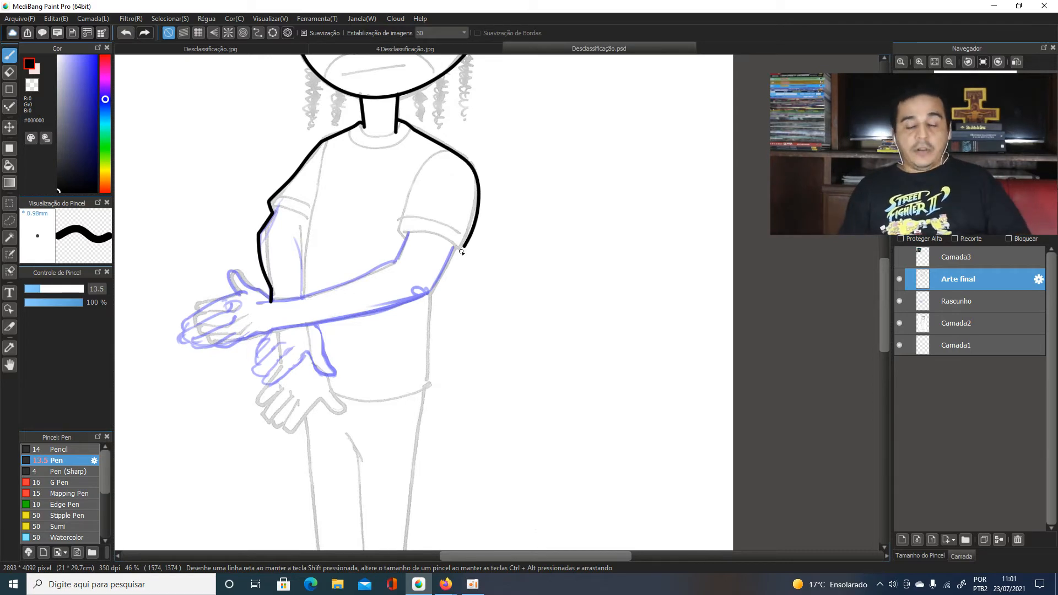
drag(472, 284, 461, 219)
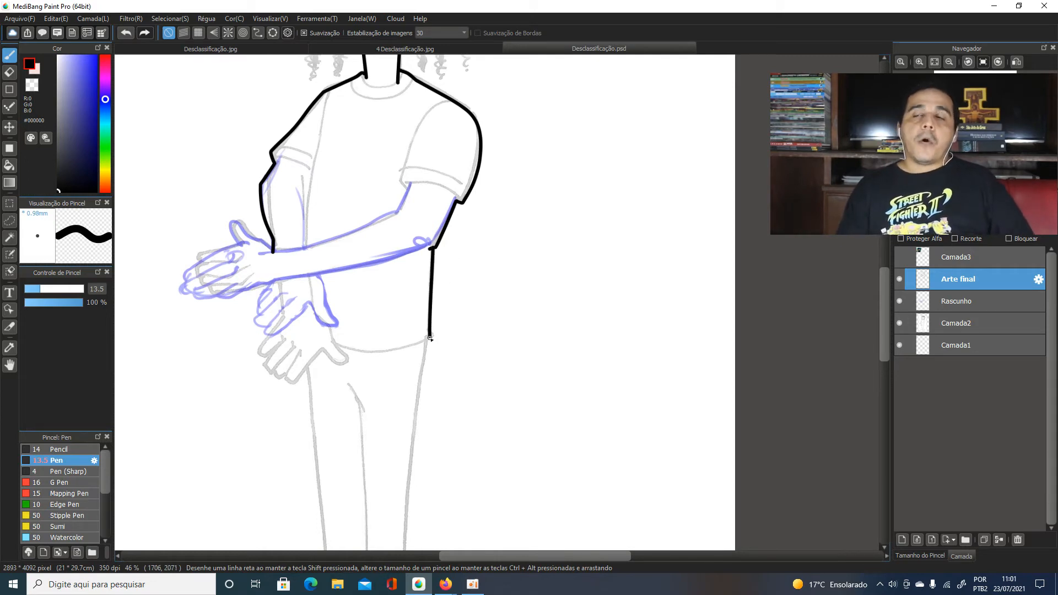
Ink the outer line of the right leg down to the ankle, try outlining both feet and undo the foot strokes
drag(450, 335, 444, 203)
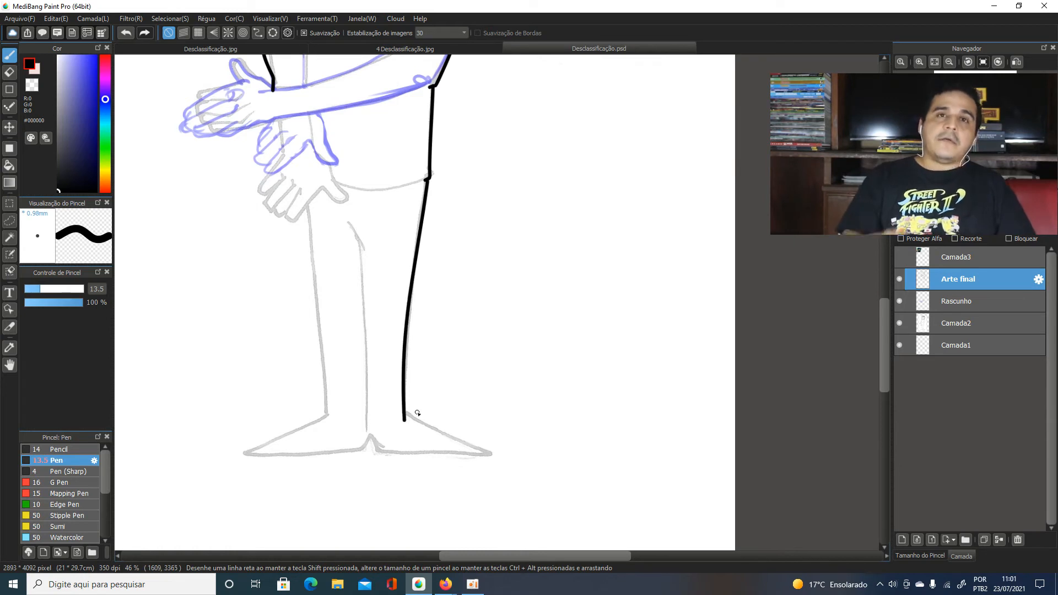
mouse_move(426, 181)
mouse_down()
mouse_move(408, 358)
mouse_move(415, 443)
mouse_move(503, 459)
mouse_move(396, 445)
mouse_move(368, 427)
mouse_move(380, 446)
mouse_move(278, 466)
mouse_move(323, 411)
mouse_up()
key(ctrl+z)
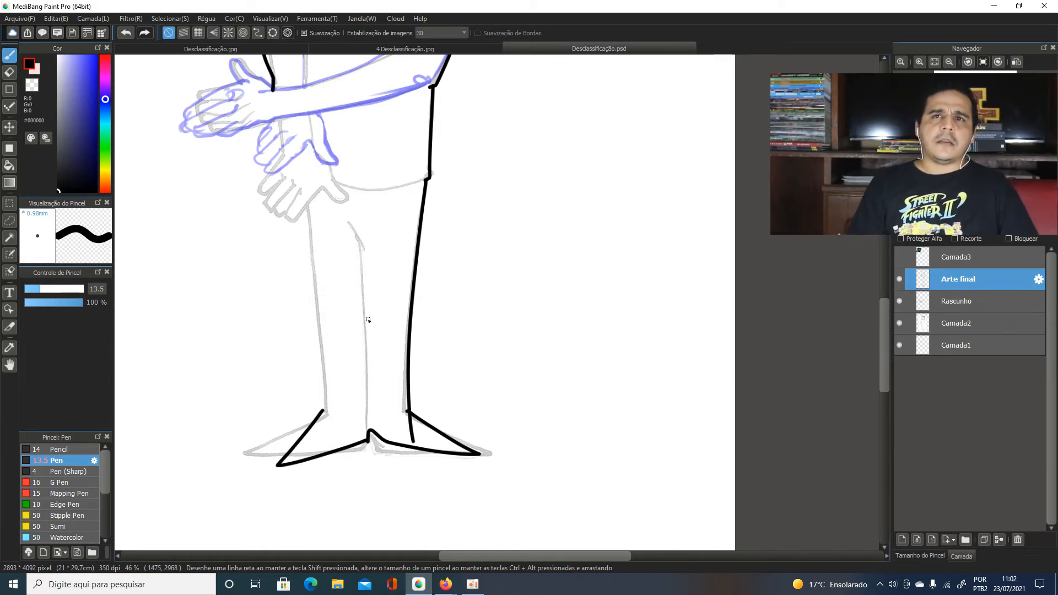
key(ctrl+z)
key(ctrl+z)
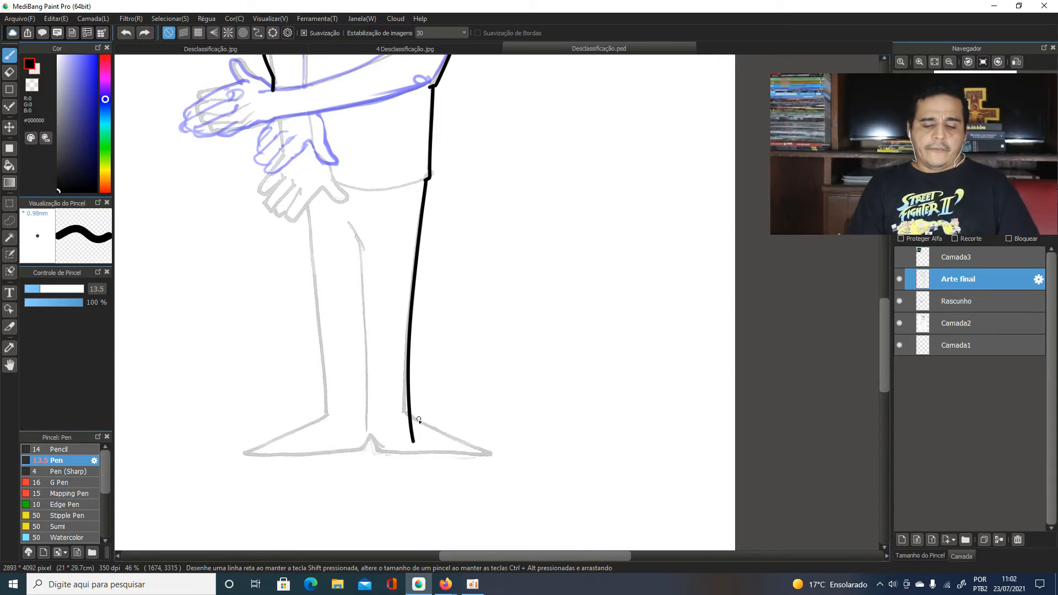
Ink the right foot as a pointed shape with a straight sole line, undoing and redrawing the sole strokes
drag(454, 445, 479, 460)
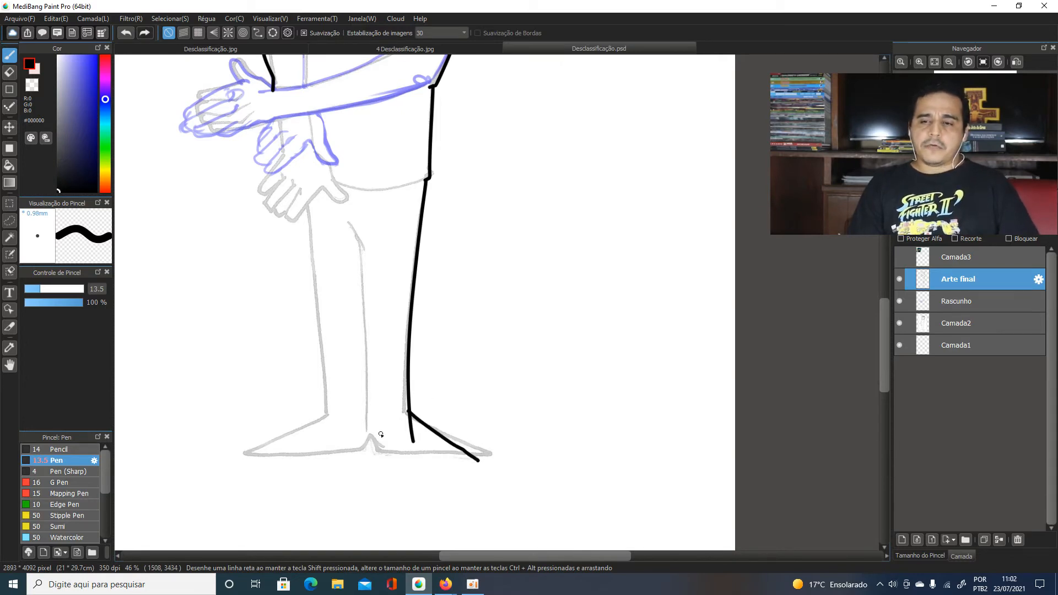
drag(376, 448, 490, 469)
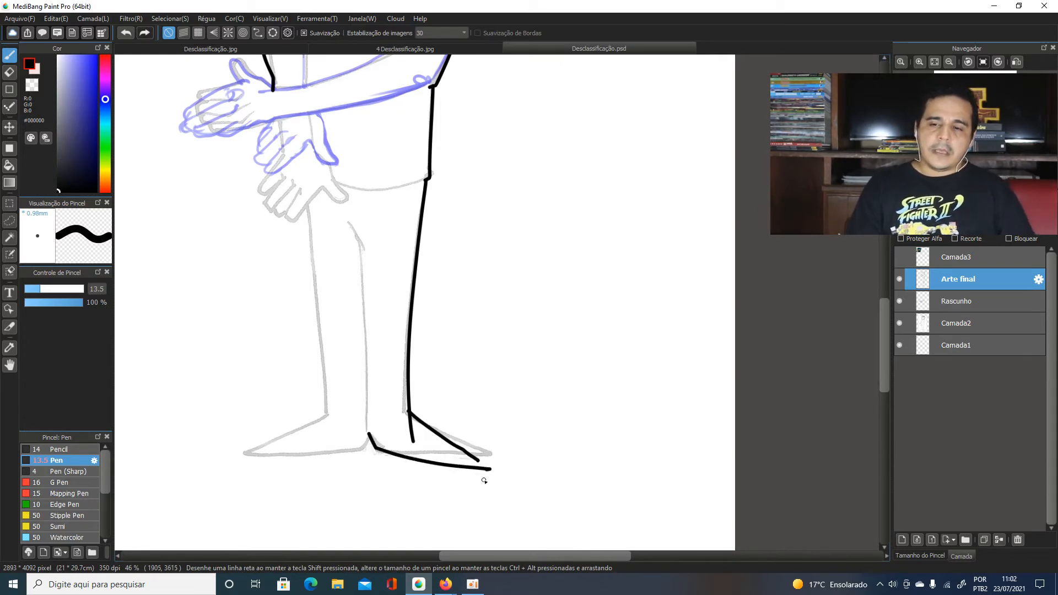
key(ctrl+z)
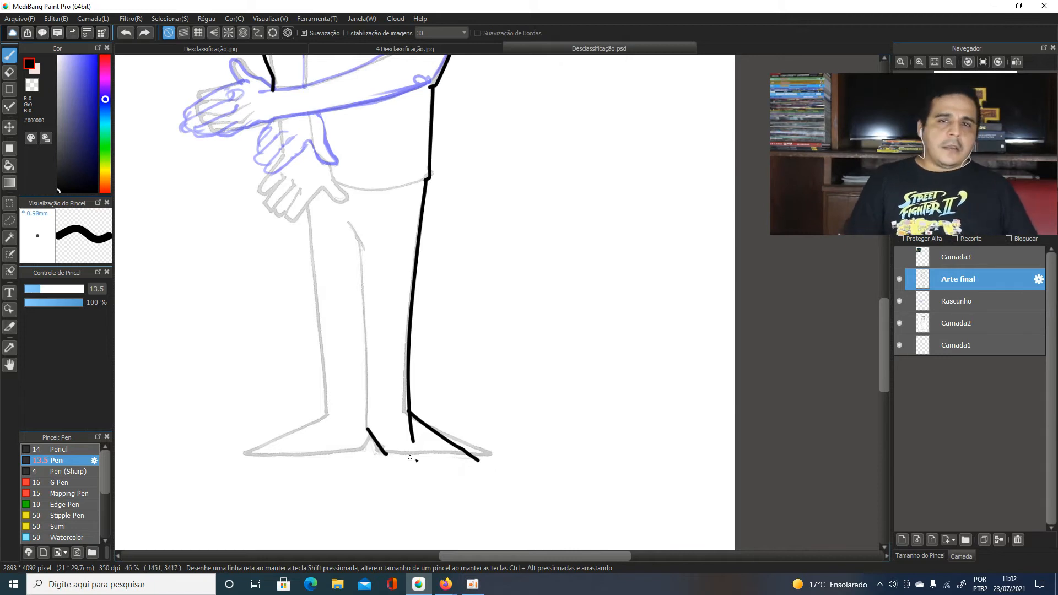
drag(410, 457, 491, 489)
key(ctrl+z)
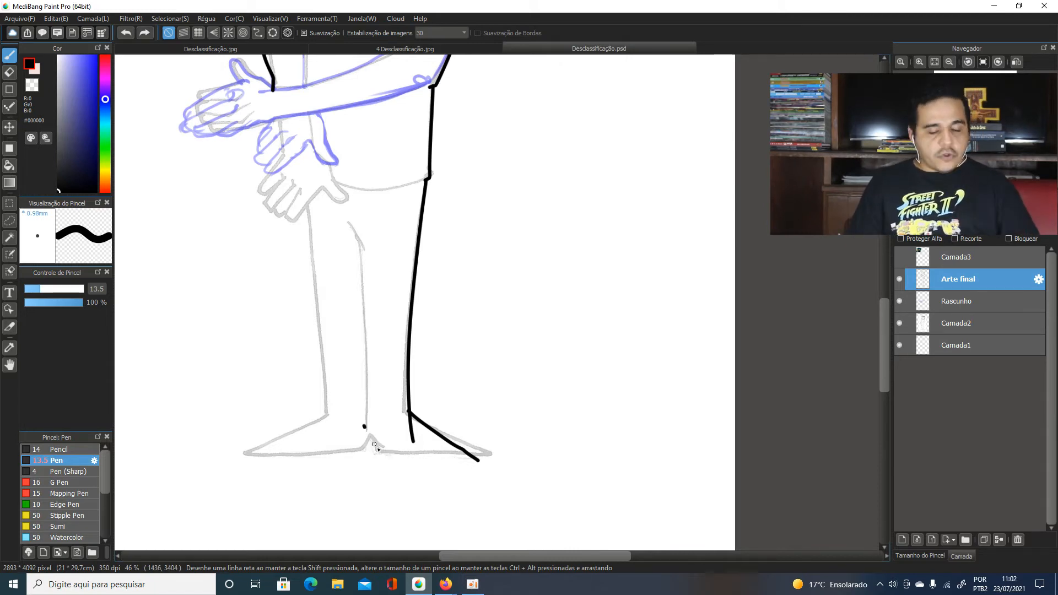
drag(417, 456, 489, 476)
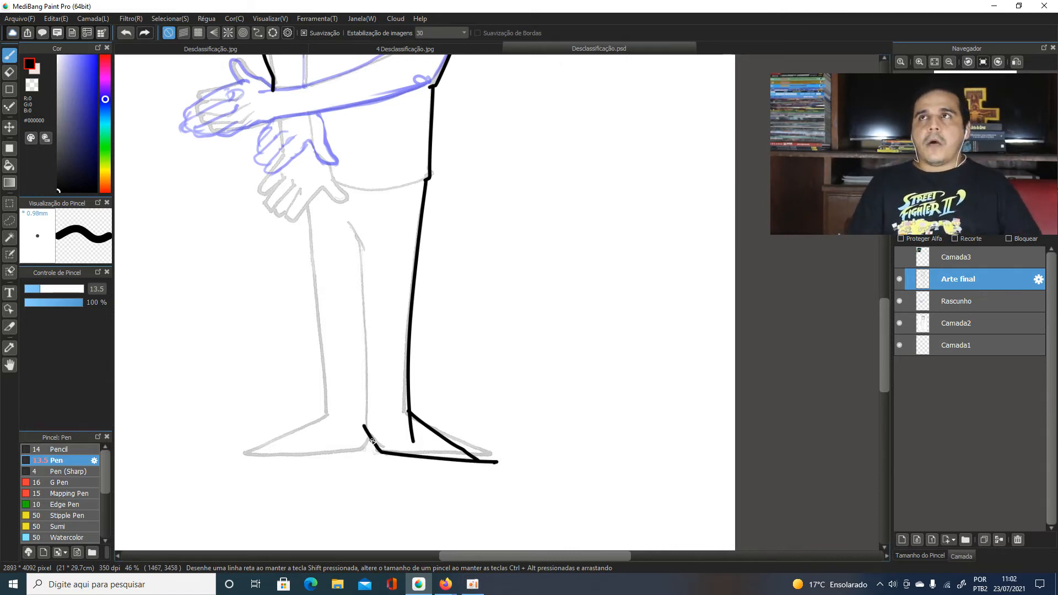
Ink the left foot's pointed outline from the ankle to the gap between the feet, redrawing it closer to the sketch
mouse_move(327, 417)
mouse_down()
mouse_move(241, 479)
mouse_move(347, 450)
mouse_move(353, 460)
mouse_up()
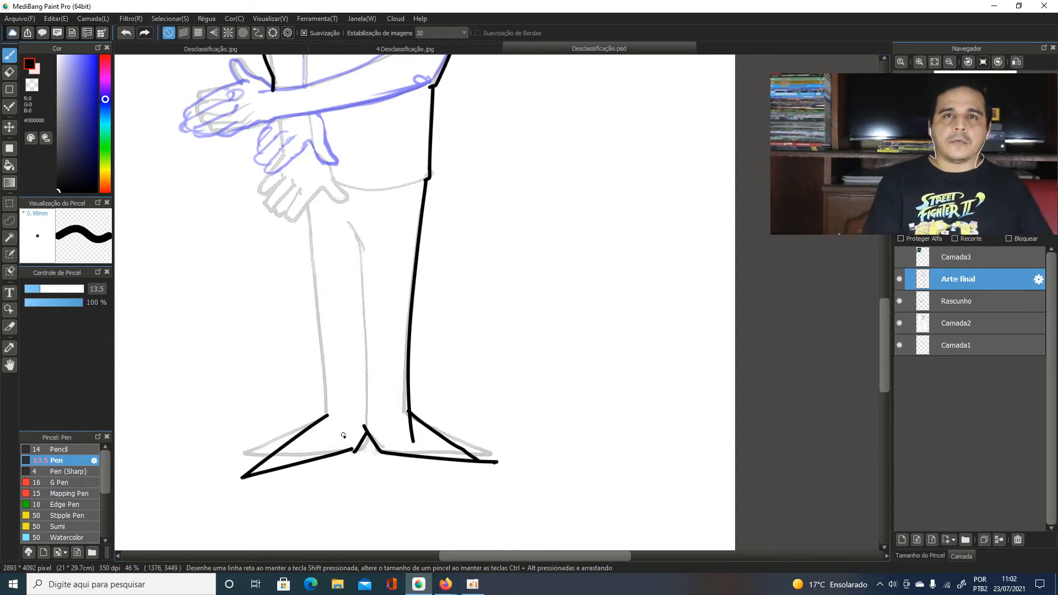
key(ctrl+z)
mouse_move(328, 413)
mouse_down()
mouse_move(252, 462)
mouse_move(350, 455)
mouse_up()
key(ctrl+z)
mouse_move(331, 412)
mouse_down()
mouse_move(245, 464)
mouse_move(356, 452)
mouse_up()
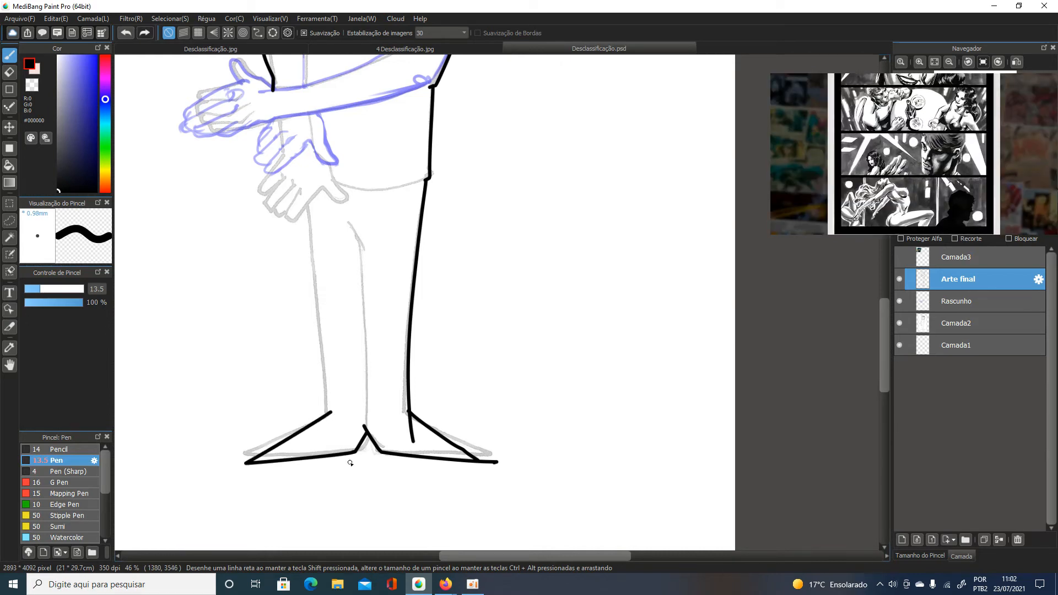
Ink the outer line of the left leg from below the hand to the ankle, undoing and redrawing it until it follows the sketch
drag(328, 342, 338, 441)
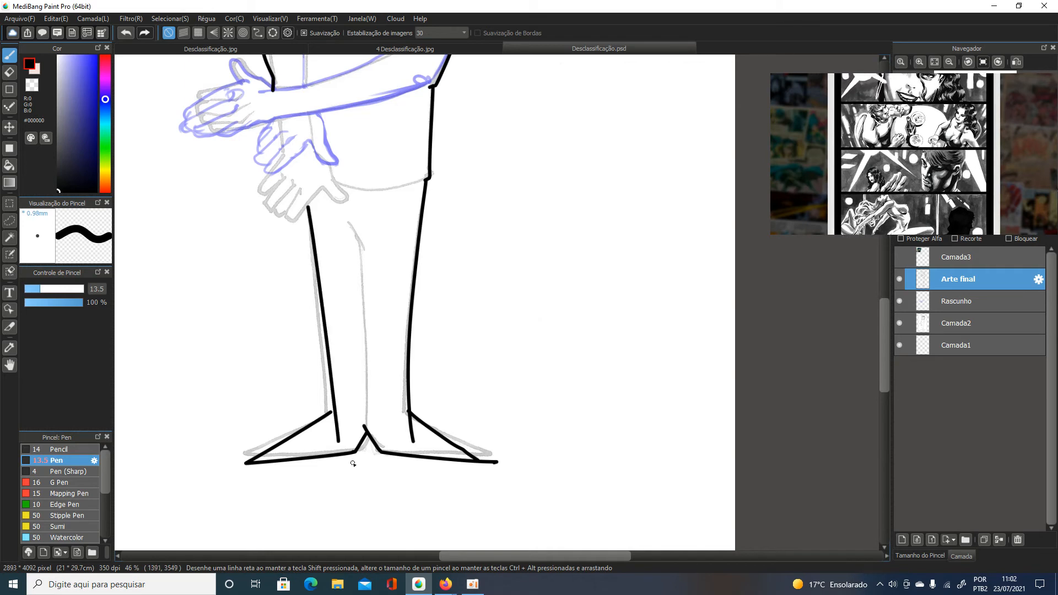
key(ctrl+z)
drag(306, 206, 331, 468)
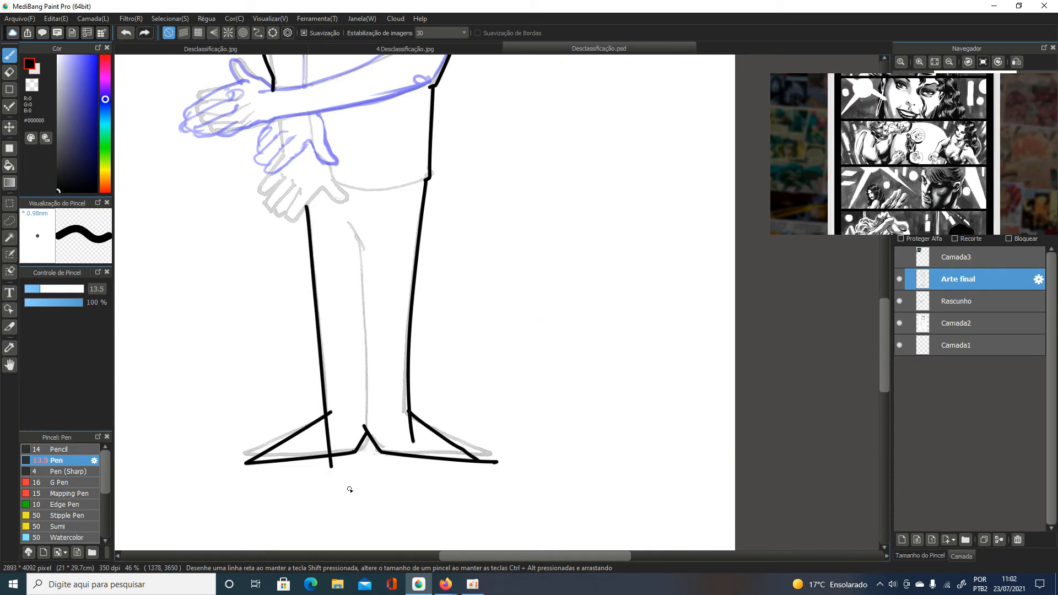
key(ctrl+z)
drag(309, 223, 327, 465)
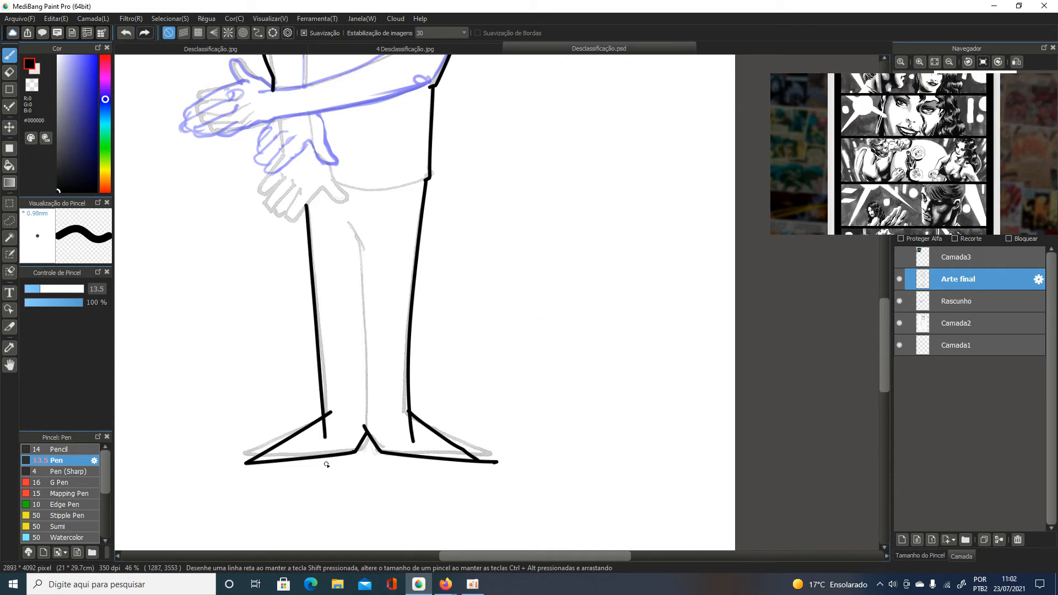
key(ctrl+z)
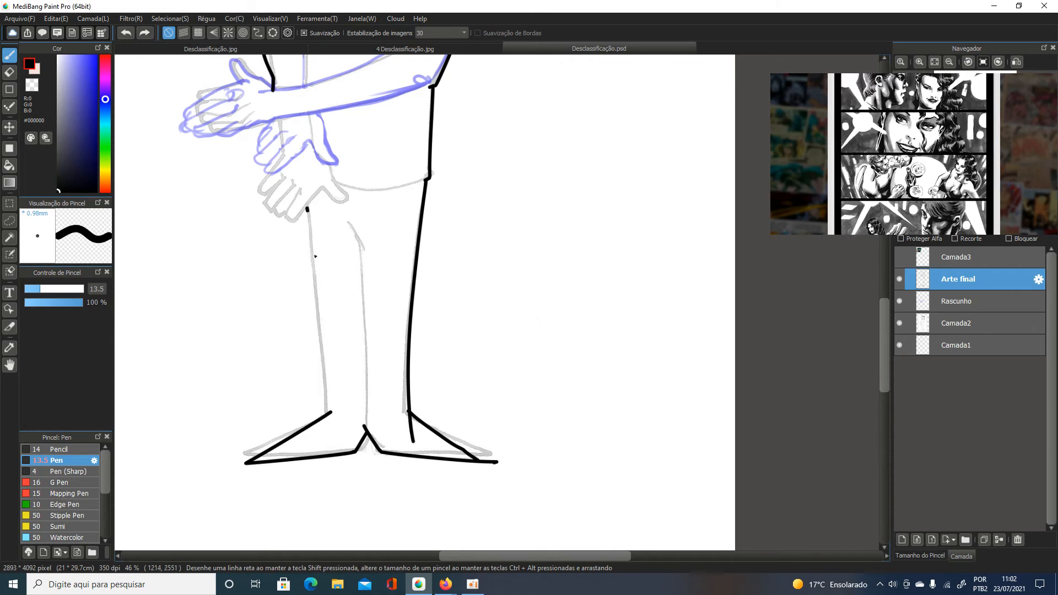
drag(307, 210, 315, 436)
key(ctrl+z)
drag(307, 207, 328, 455)
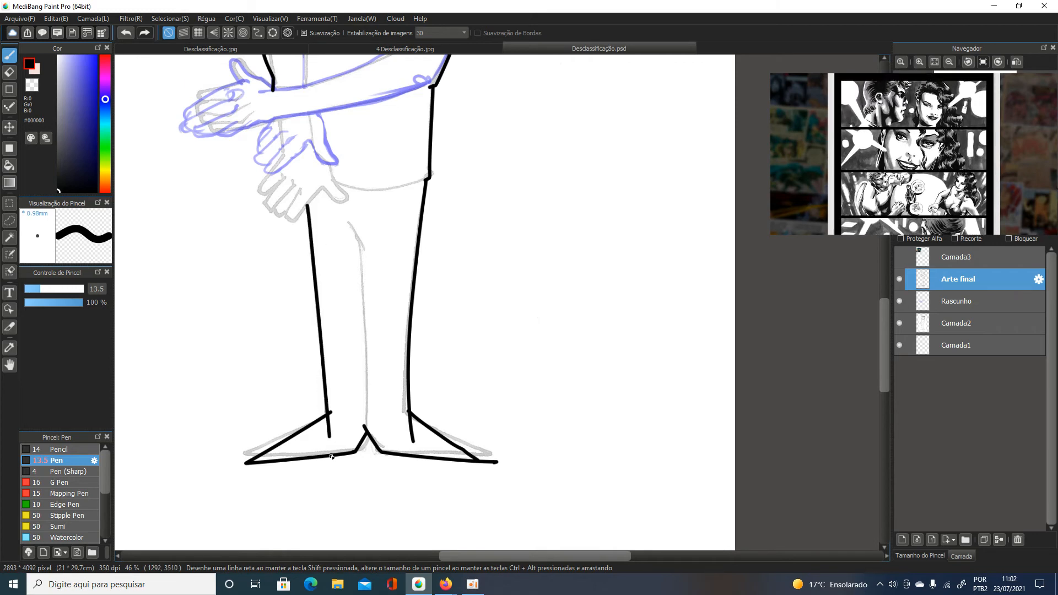
Extend the left leg line up to the waist and ink the short shirt hem and side up to the lower blue hand
drag(351, 210, 360, 374)
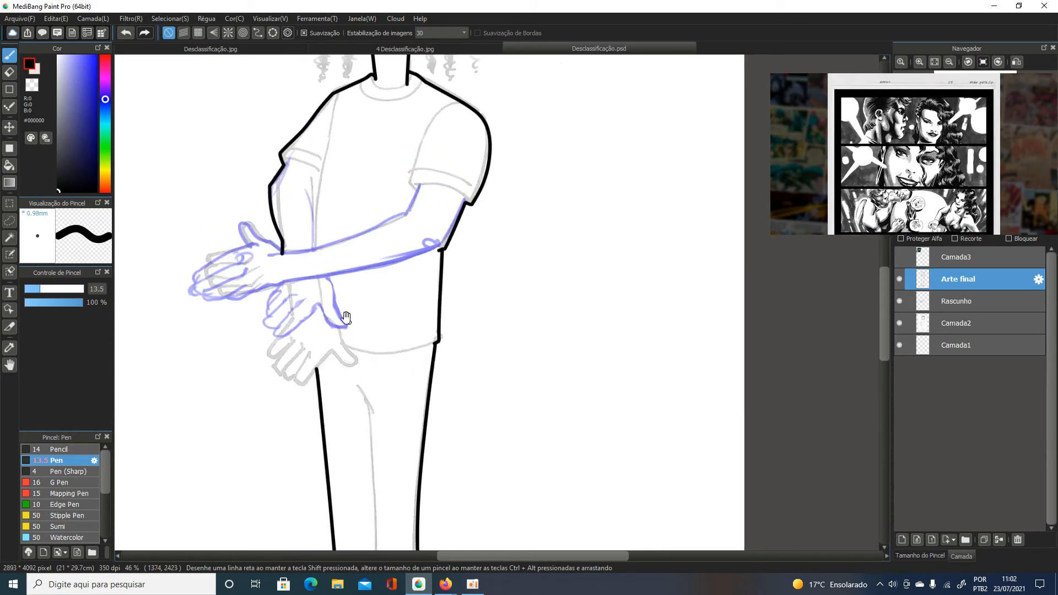
scroll(193, 234, up, 3)
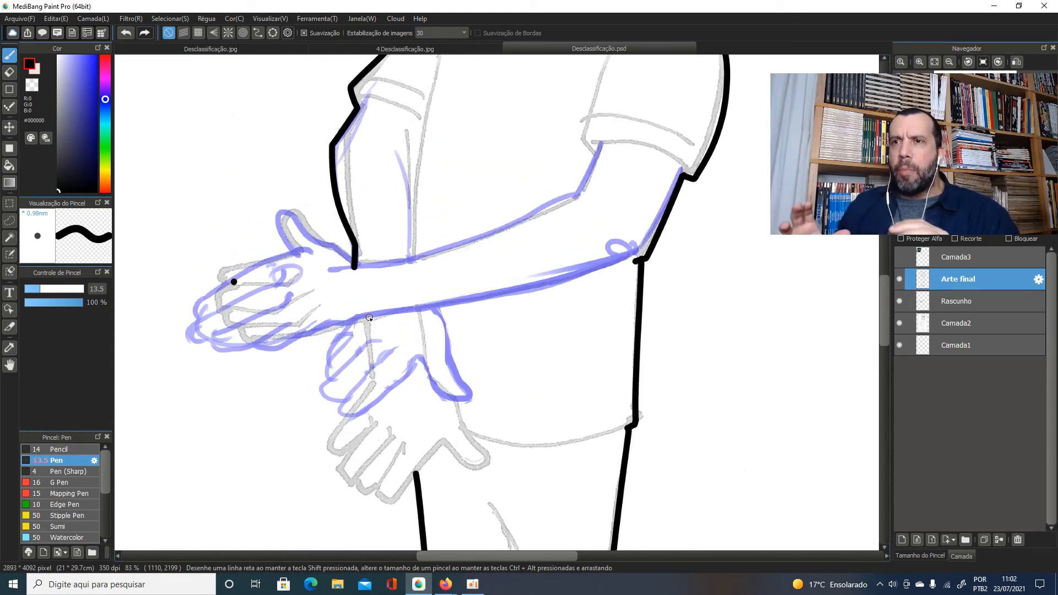
drag(381, 399, 422, 493)
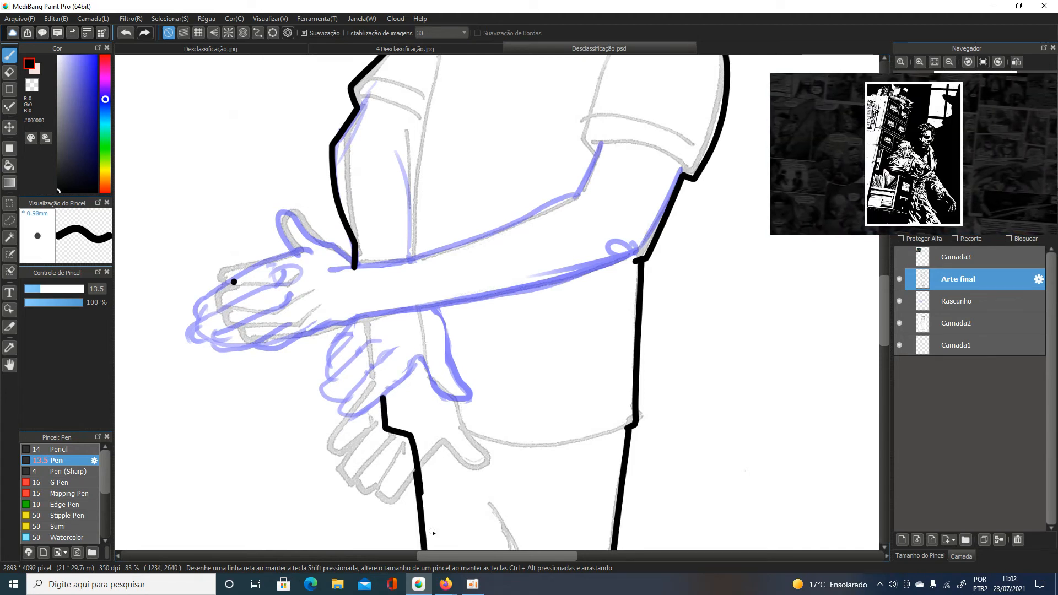
key(ctrl+z)
key(ctrl+z)
drag(409, 438, 422, 518)
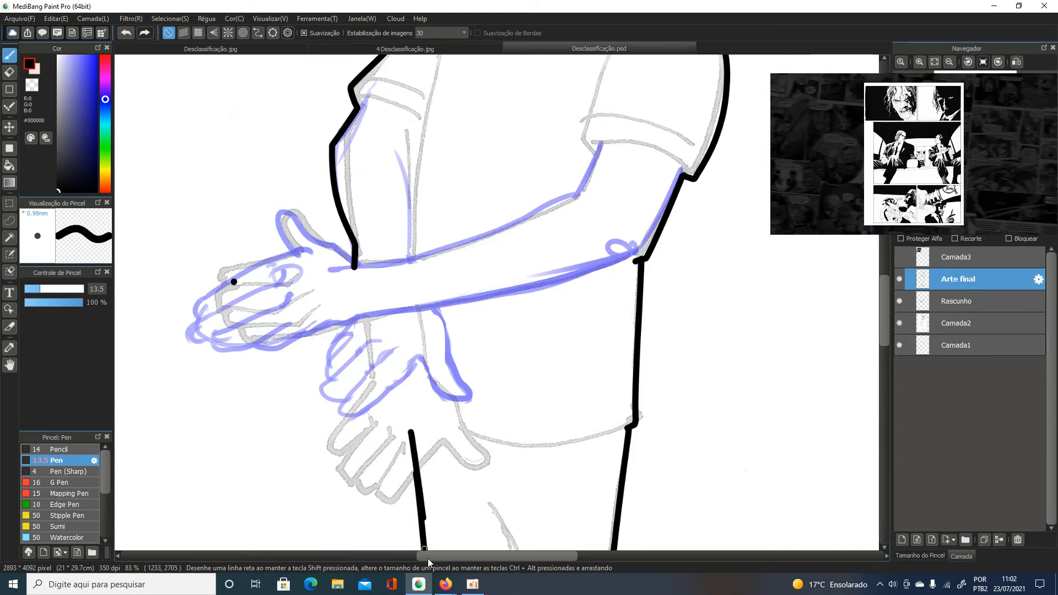
key(ctrl+z)
shift+click(424, 550)
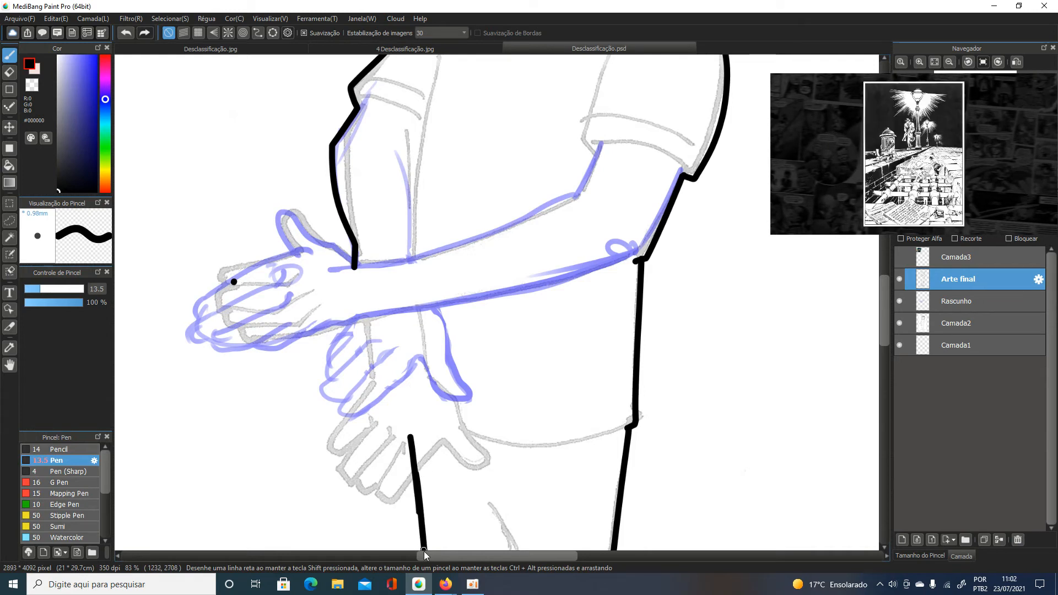
key(ctrl+z)
drag(408, 435, 422, 543)
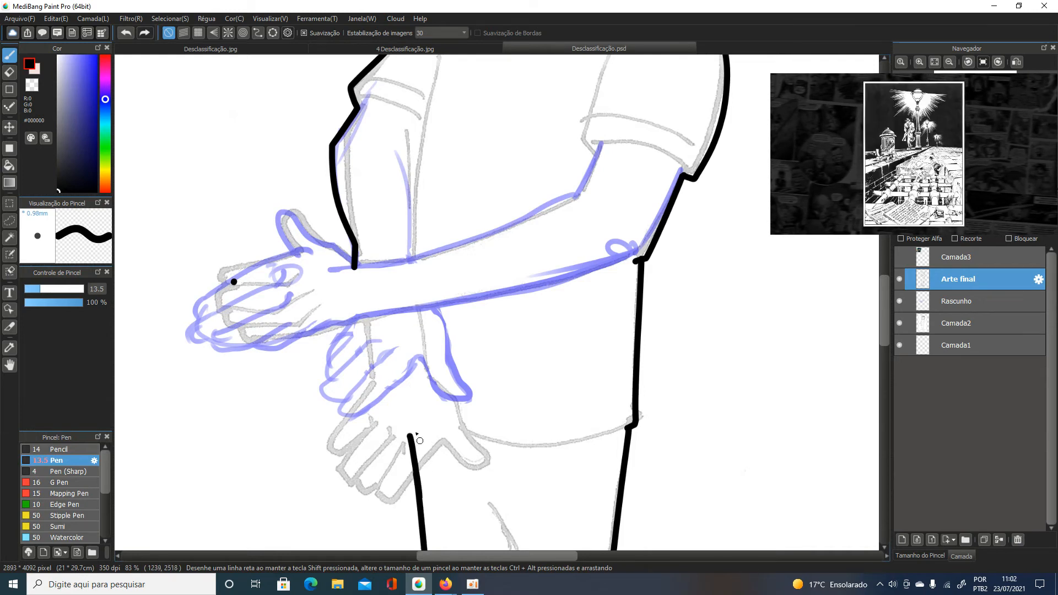
shift+click(389, 438)
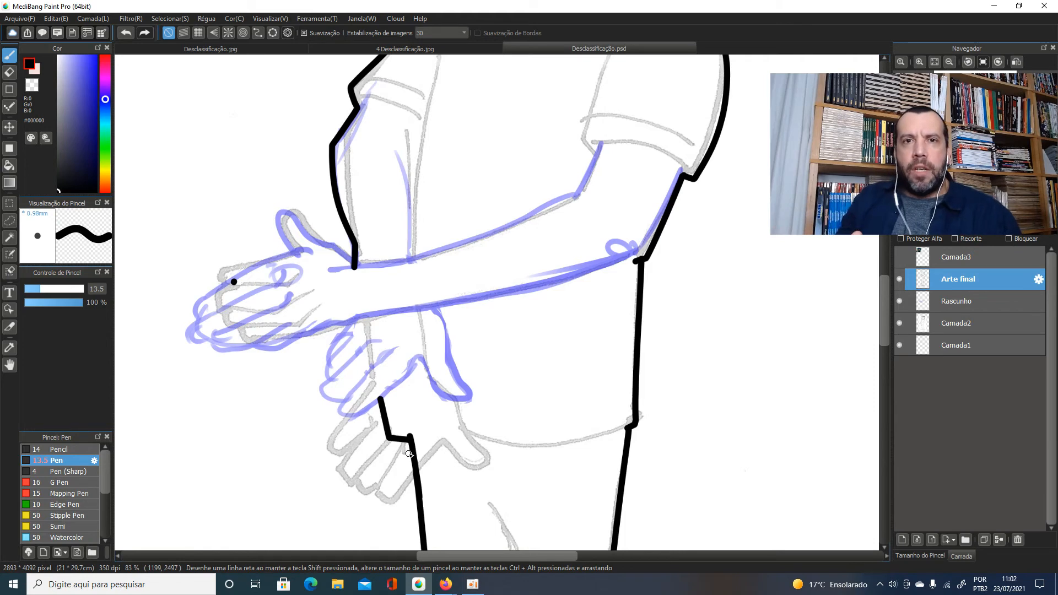
Ink the outline of the upper blue hand from the wrist around the thumb and fingertips back to the wrist's underside
drag(425, 329, 483, 366)
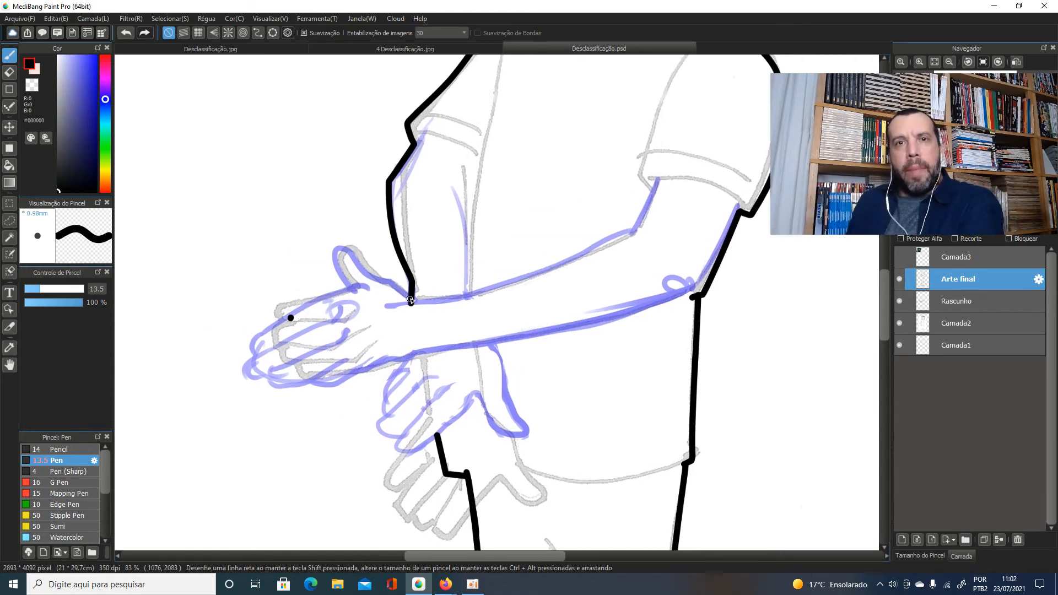
mouse_move(350, 266)
mouse_down()
mouse_move(329, 262)
mouse_move(345, 289)
mouse_move(411, 310)
mouse_move(429, 289)
mouse_move(394, 267)
mouse_move(326, 327)
mouse_up()
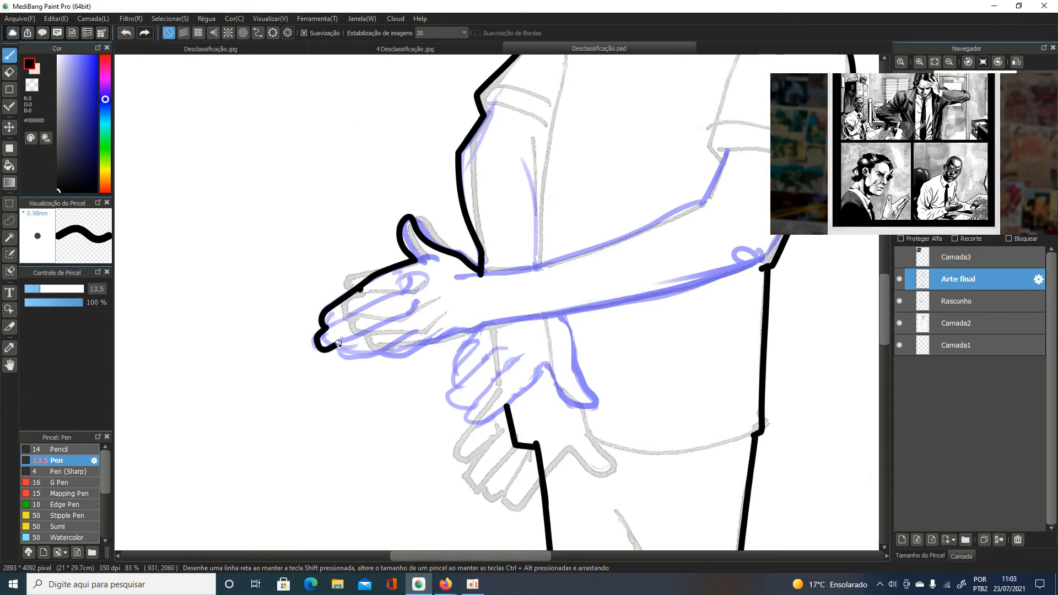
drag(400, 353, 457, 327)
Ink the lower blue hand's outline around the fingers and thumb up to the forearm
drag(540, 295, 532, 250)
drag(469, 288, 449, 313)
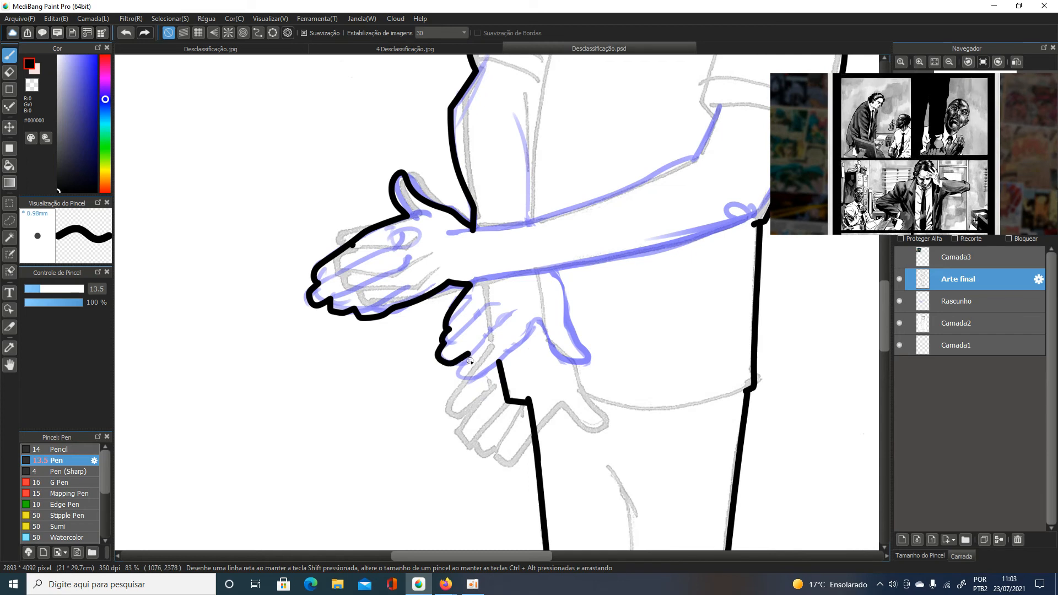
mouse_move(483, 375)
mouse_down()
mouse_move(535, 324)
mouse_move(588, 356)
mouse_move(549, 272)
mouse_move(395, 279)
mouse_up()
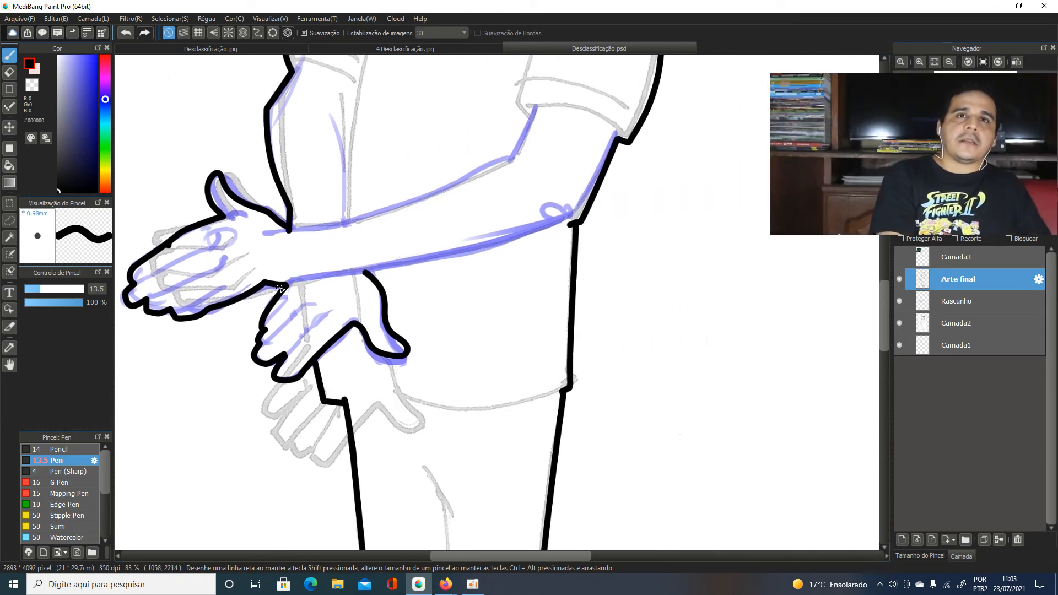
Ink the front forearm's lower edge to the elbow, redrawing it until smooth, and its upper edge up to the sleeve with an elbow crease
drag(285, 287, 310, 279)
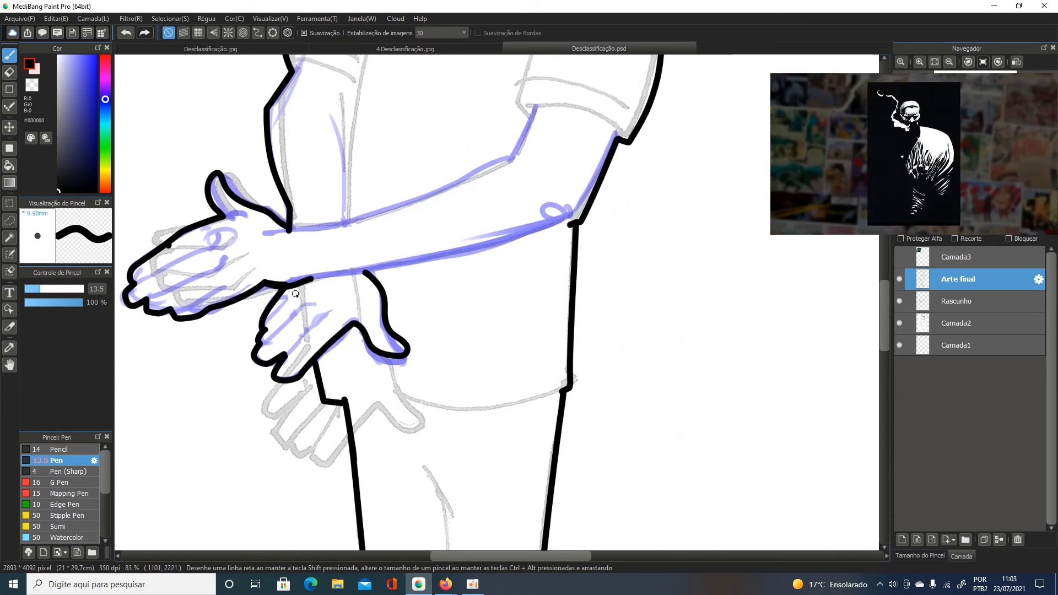
key(ctrl+z)
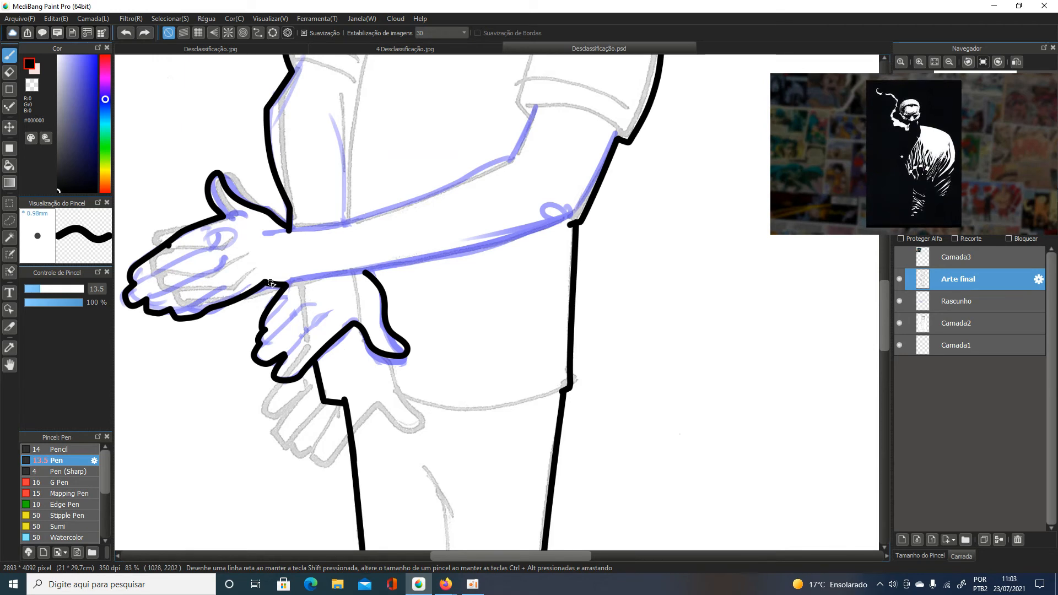
mouse_move(291, 279)
mouse_down()
mouse_move(461, 261)
mouse_move(573, 225)
mouse_up()
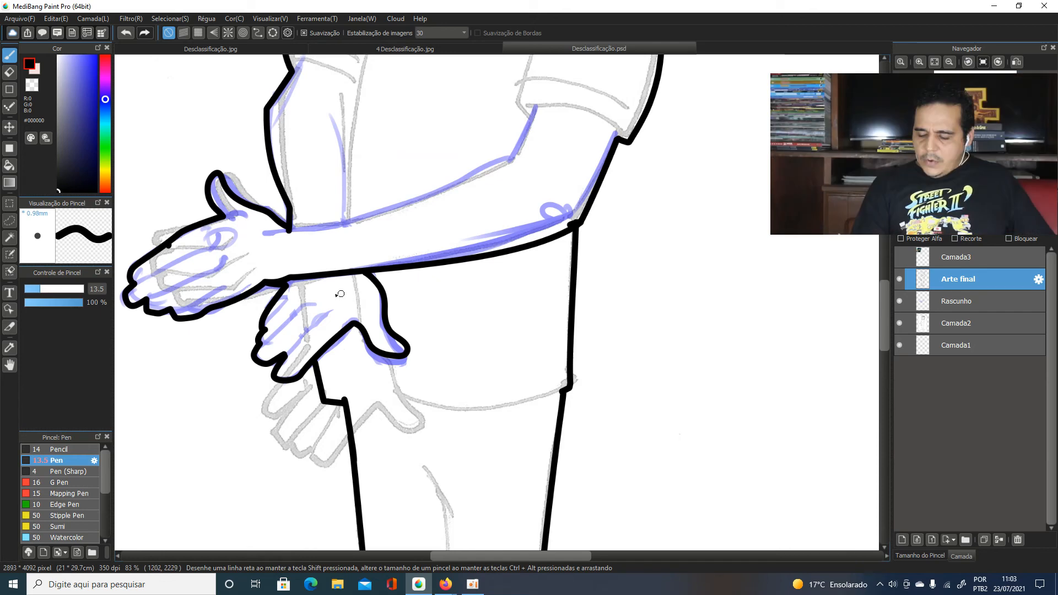
key(ctrl+z)
drag(297, 280, 582, 220)
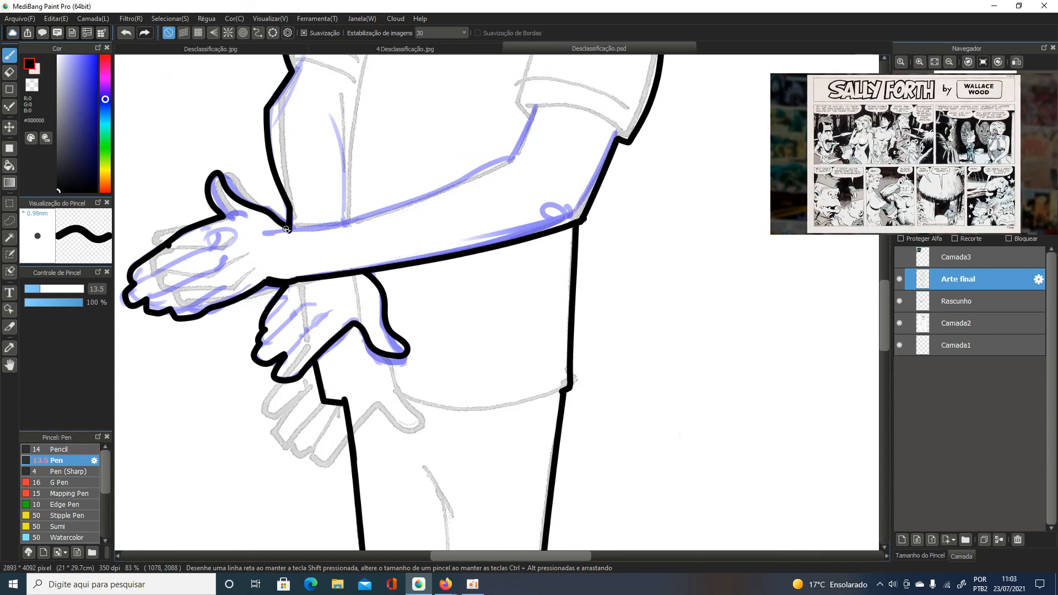
mouse_move(287, 230)
mouse_down()
mouse_move(544, 141)
mouse_move(519, 136)
mouse_move(508, 156)
mouse_up()
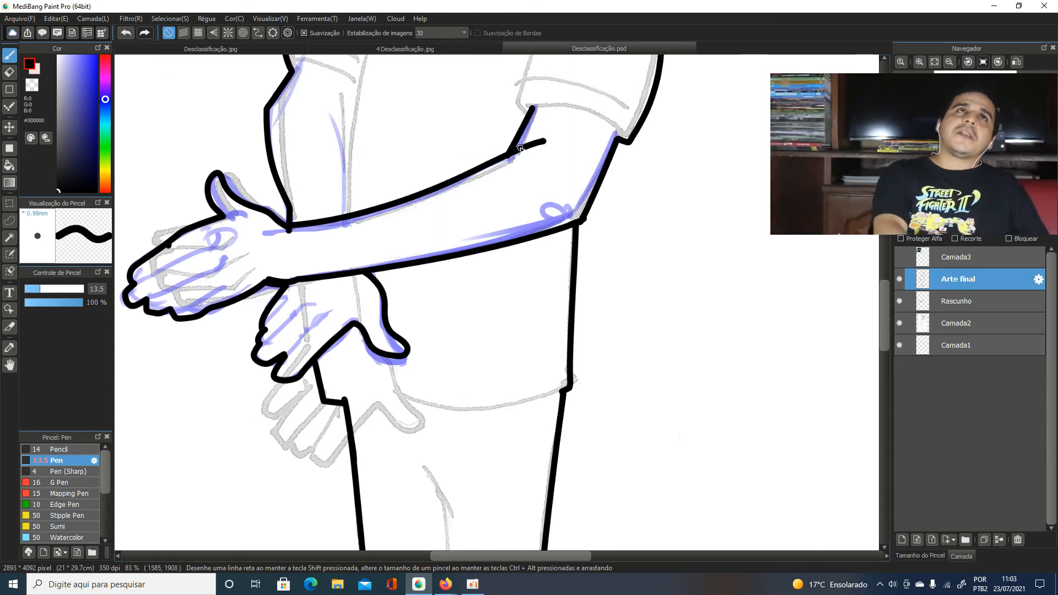
Ink the inner line of the rear arm down to the front forearm, undoing and redrawing it until it curves cleanly
drag(469, 191, 443, 316)
drag(300, 233, 305, 345)
key(ctrl+z)
drag(301, 238, 313, 348)
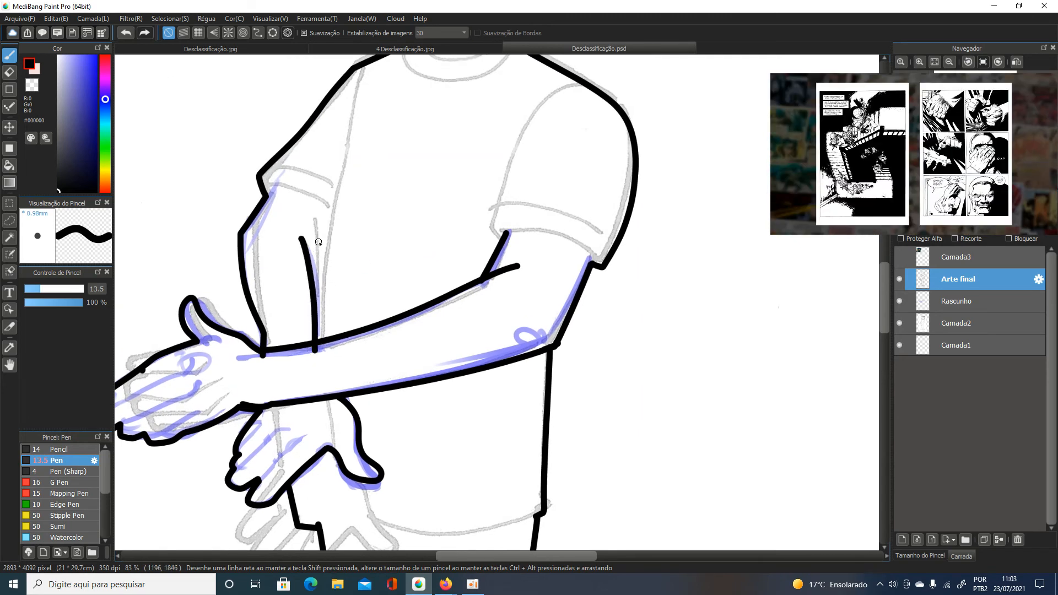
key(ctrl+z)
mouse_move(301, 236)
mouse_down()
mouse_move(316, 279)
mouse_move(320, 339)
mouse_up()
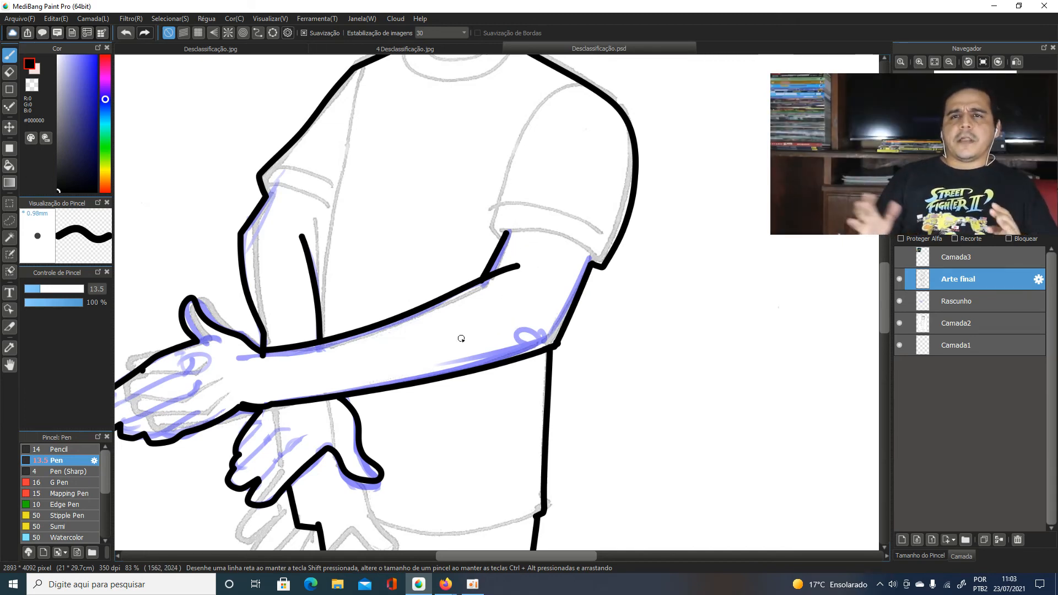
Ink the shirt's curved bottom hem across both legs, undoing the first stroke and redrawing it
drag(432, 395, 416, 258)
drag(420, 347, 391, 207)
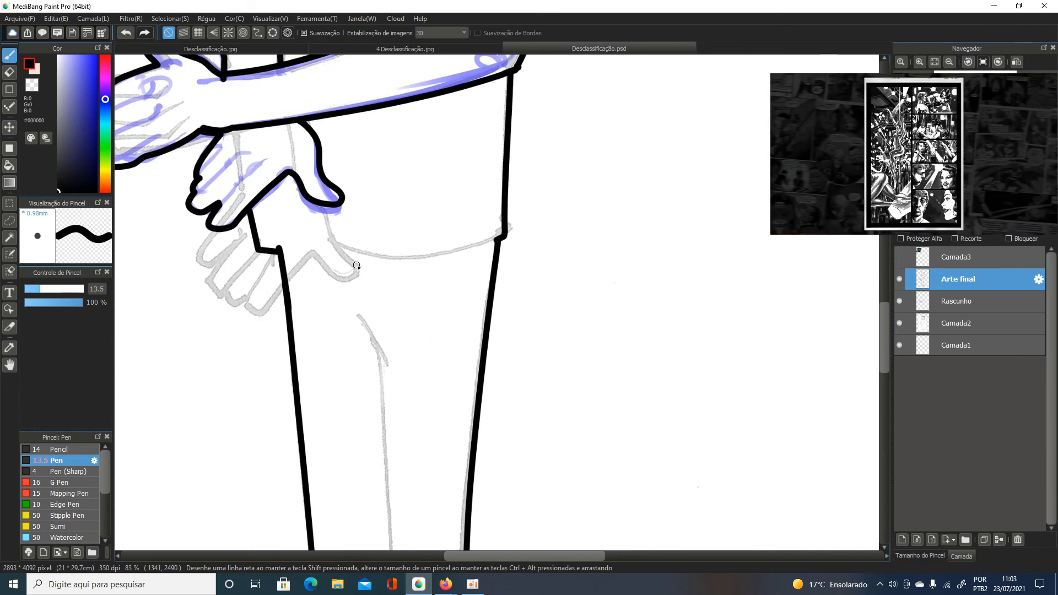
mouse_move(277, 249)
mouse_down()
mouse_move(389, 266)
mouse_move(508, 238)
mouse_up()
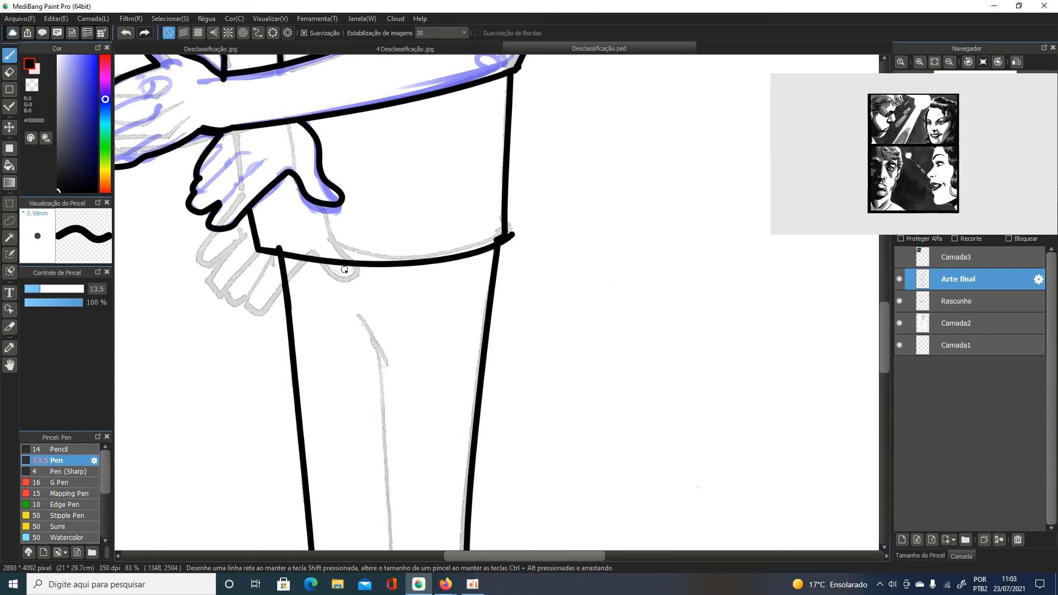
key(ctrl+z)
mouse_move(274, 253)
mouse_down()
mouse_move(457, 256)
mouse_move(505, 232)
mouse_up()
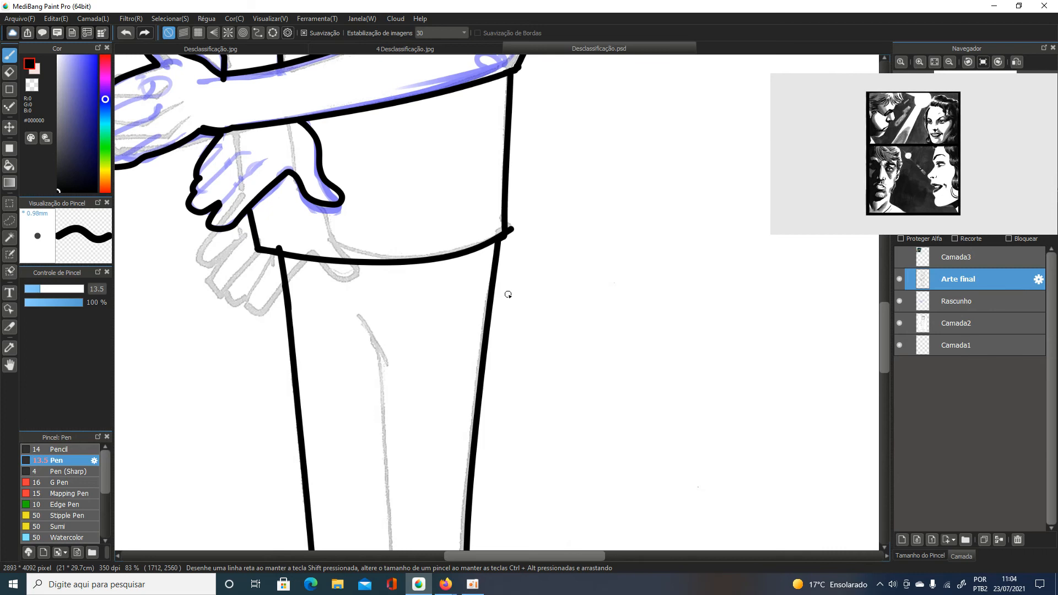
Turn snapping off and erase the ink overshooting the shirt hem's outer corner
key(1)
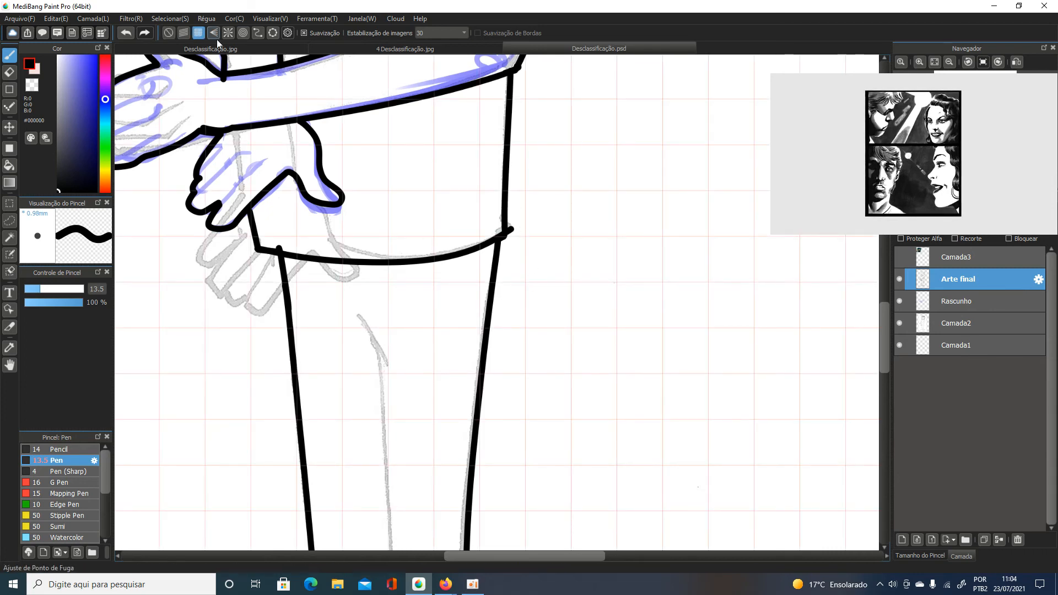
click(169, 33)
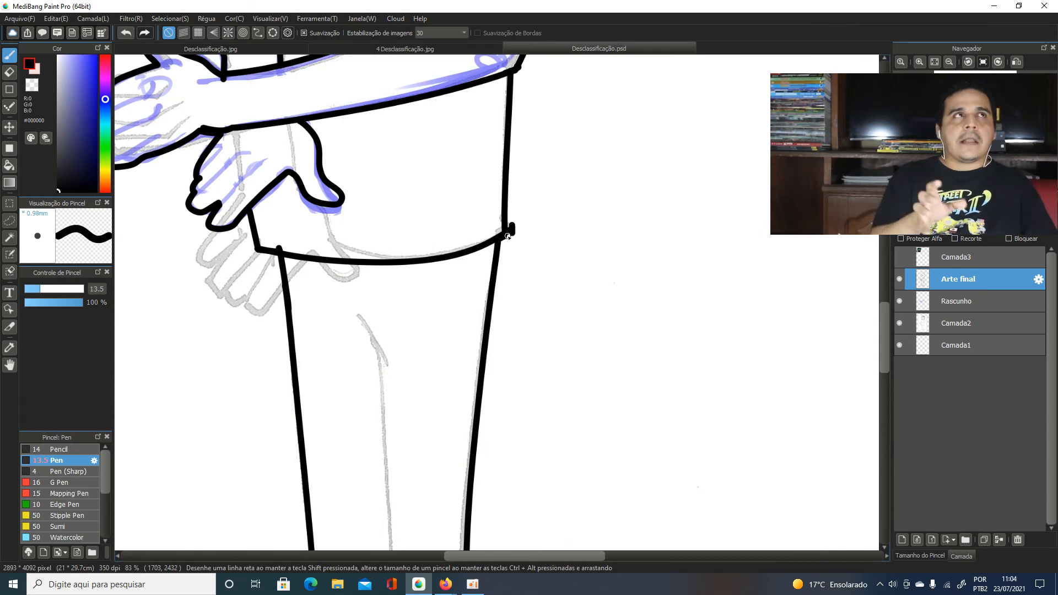
key(e)
drag(518, 223, 514, 241)
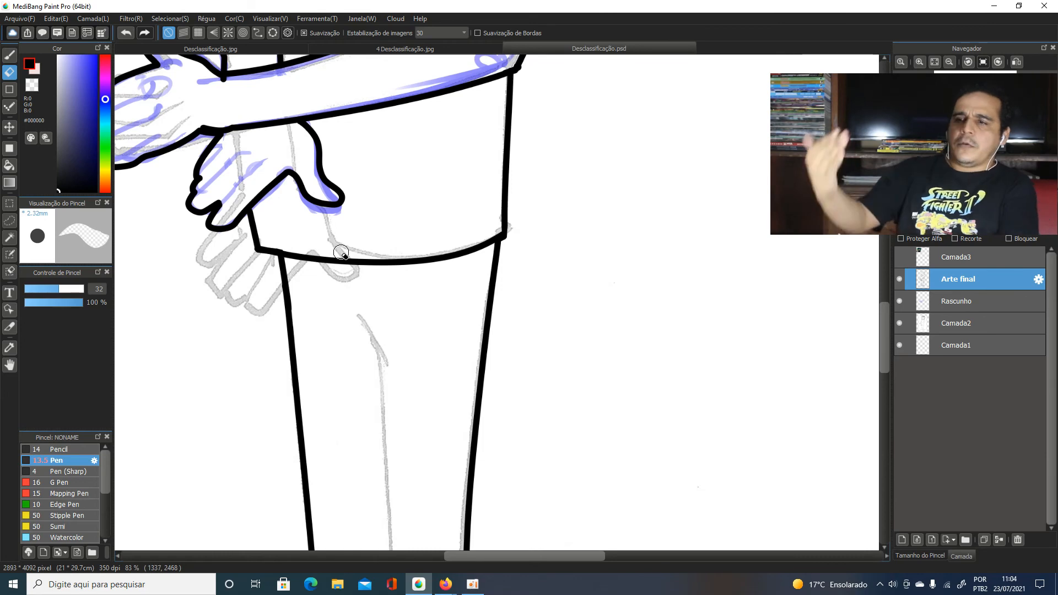
Thin the end of the front arm's elbow crease into a tapered point with the Eraser
scroll(534, 232, up, 3)
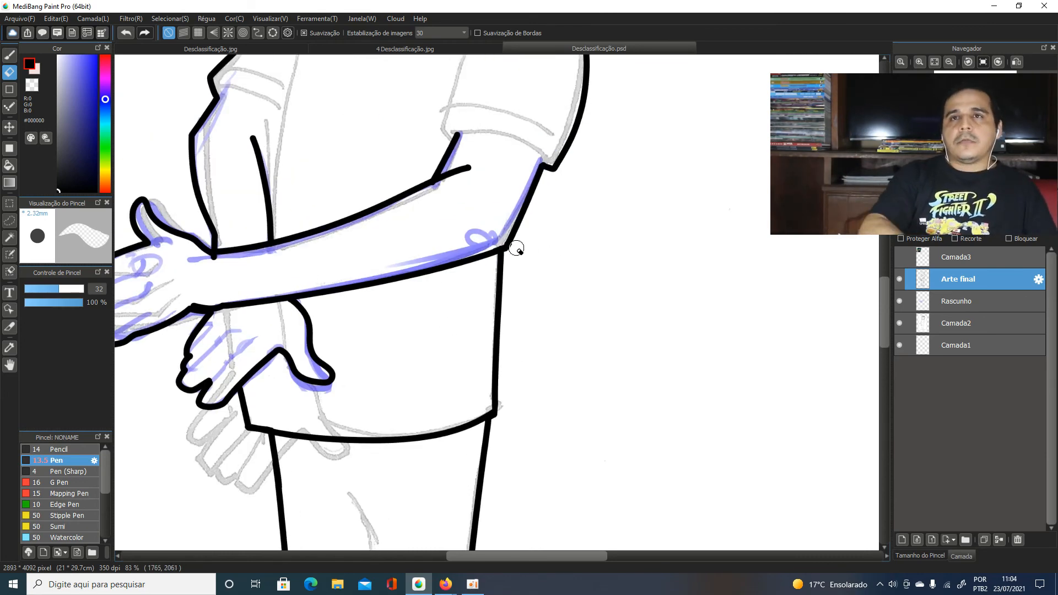
drag(475, 170, 456, 175)
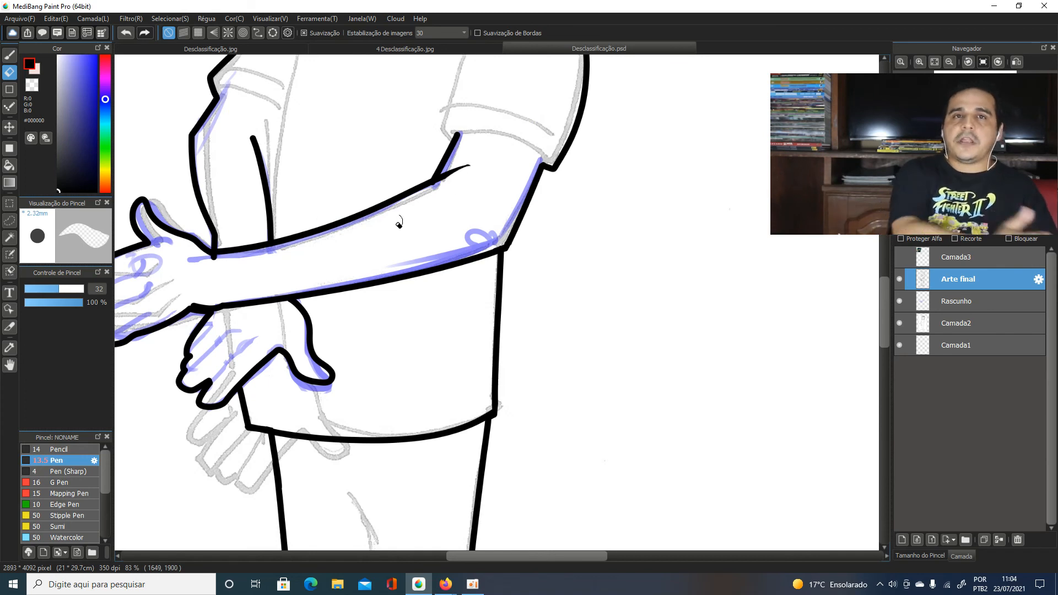
drag(472, 168, 467, 159)
drag(247, 283, 468, 262)
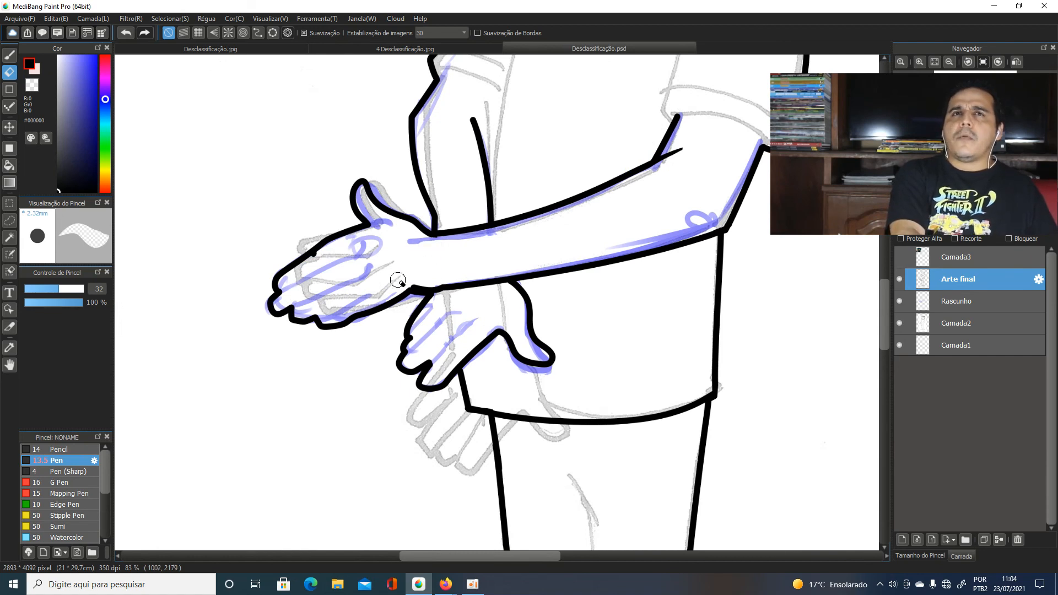
mouse_move(425, 279)
mouse_down()
mouse_move(406, 288)
mouse_move(418, 366)
mouse_move(362, 391)
mouse_up()
drag(418, 204, 320, 328)
mouse_move(381, 282)
mouse_down()
mouse_move(397, 170)
mouse_move(424, 139)
mouse_move(441, 56)
mouse_up()
mouse_move(348, 356)
mouse_down()
mouse_move(348, 332)
mouse_move(359, 329)
mouse_up()
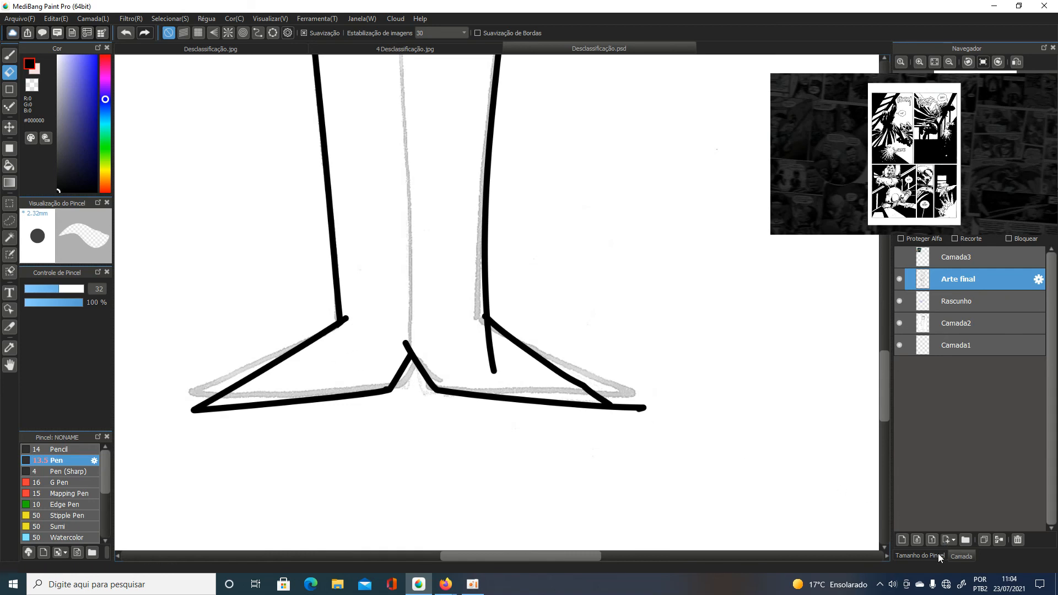
click(946, 585)
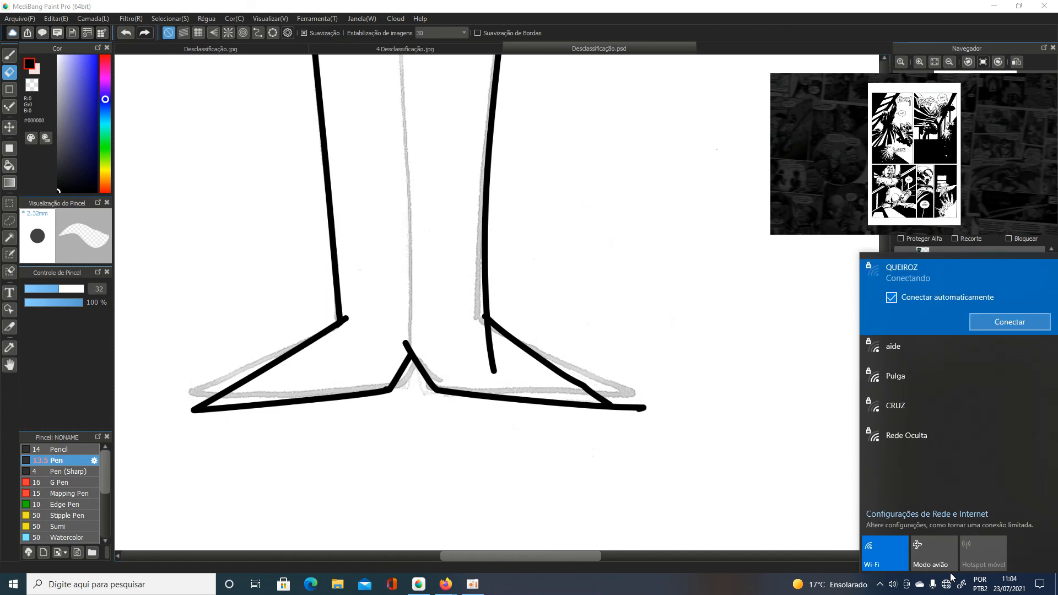
click(799, 455)
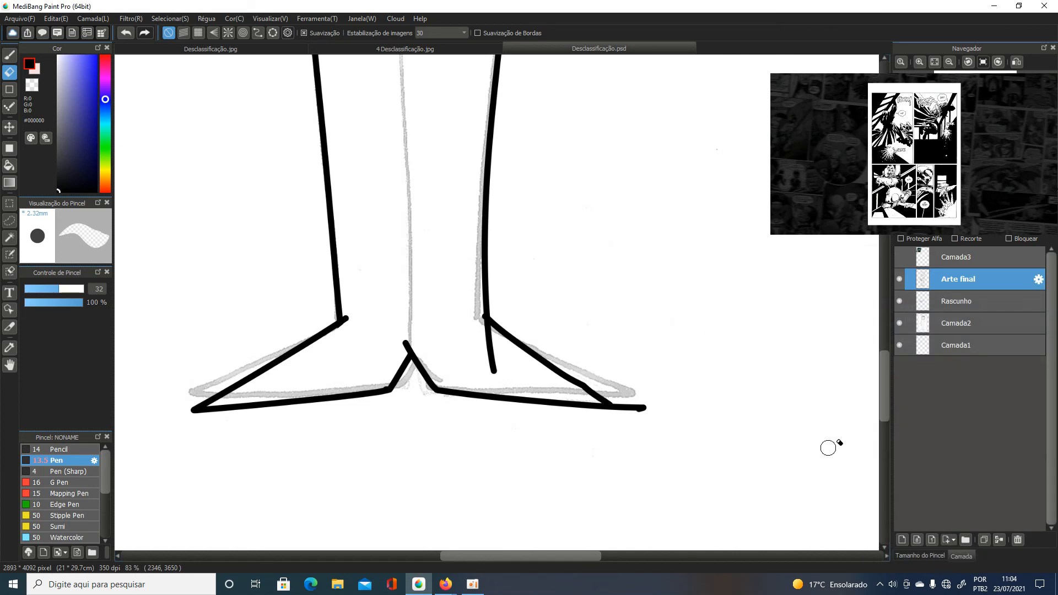
Erase the ink overshooting at both ankles, at the peak between the feet and at the pointed toe tip
mouse_move(350, 311)
mouse_down()
mouse_move(350, 328)
mouse_move(407, 342)
mouse_up()
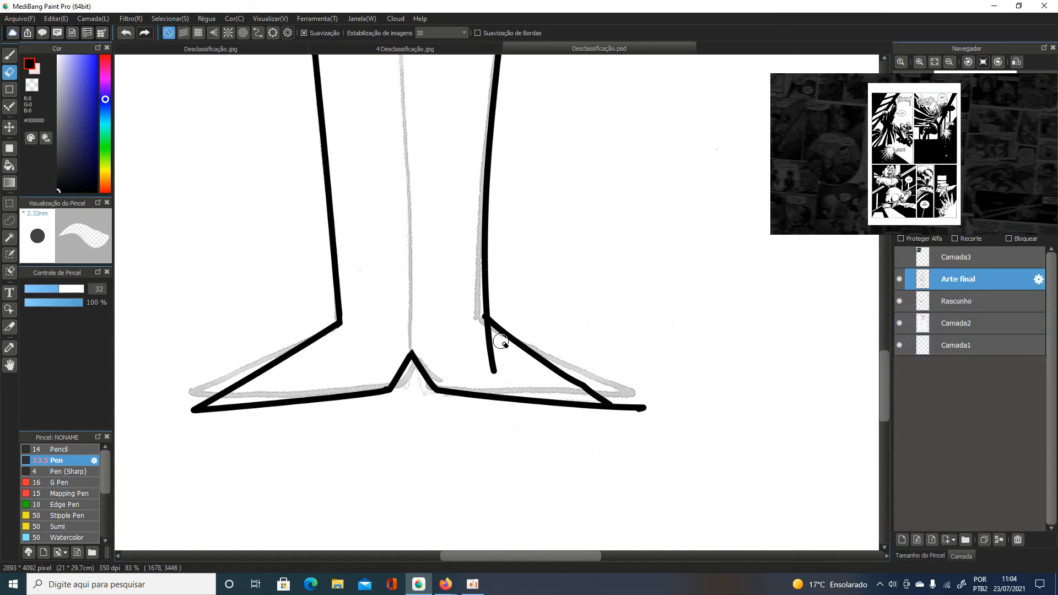
drag(488, 351, 494, 366)
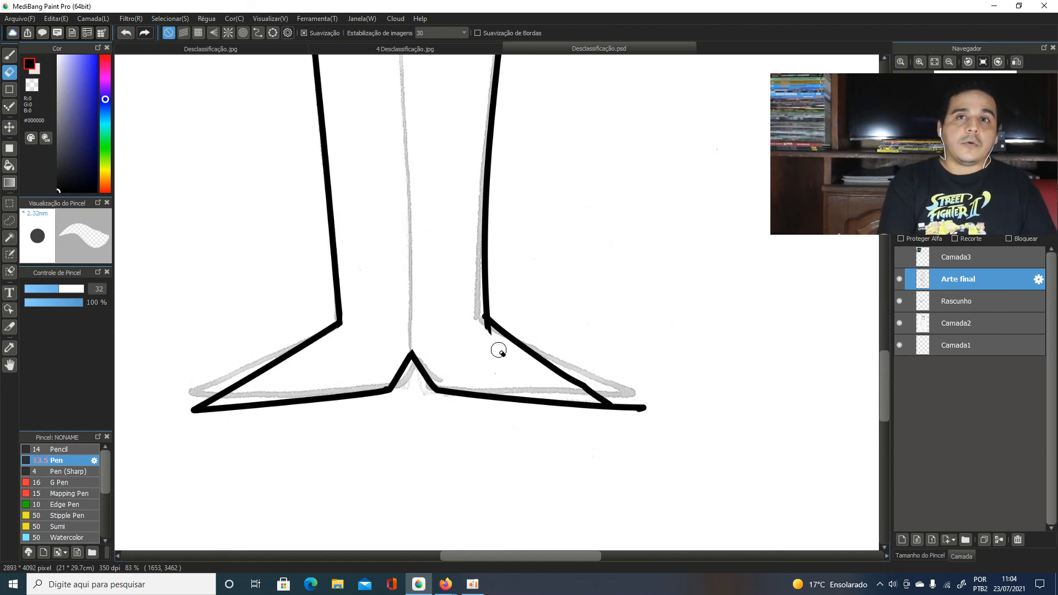
drag(476, 315, 480, 326)
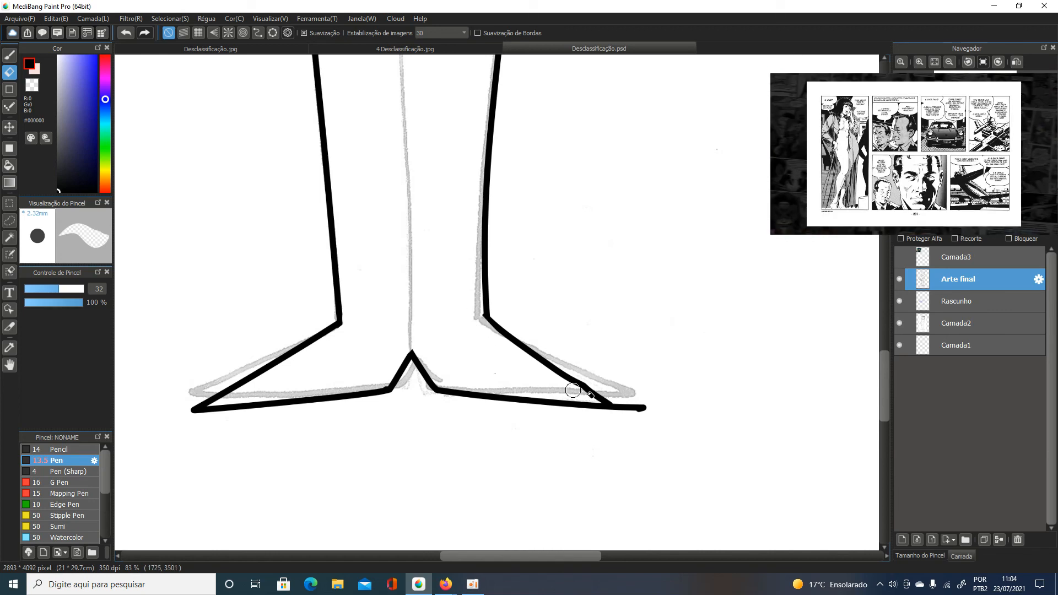
drag(617, 407, 642, 411)
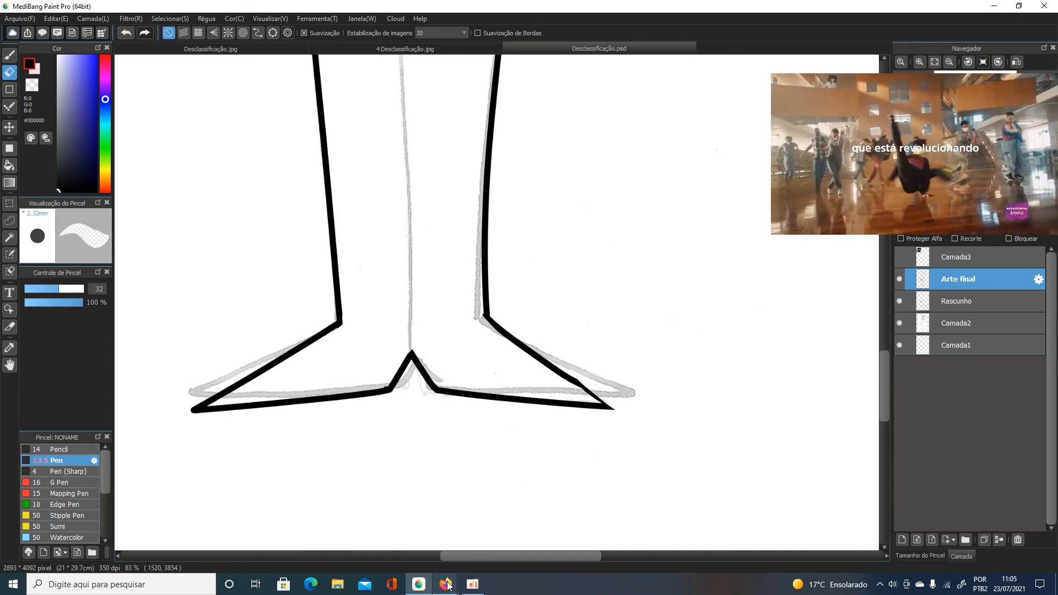
Switch to the Firefox window with the YouTube video playing in picture-in-picture
mouse_move(446, 583)
click(414, 534)
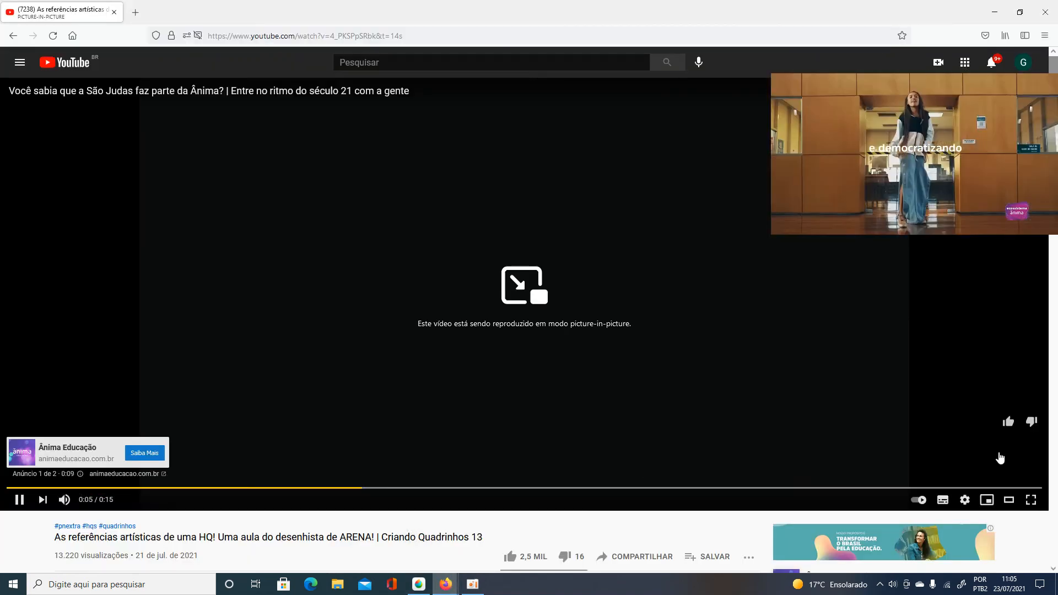